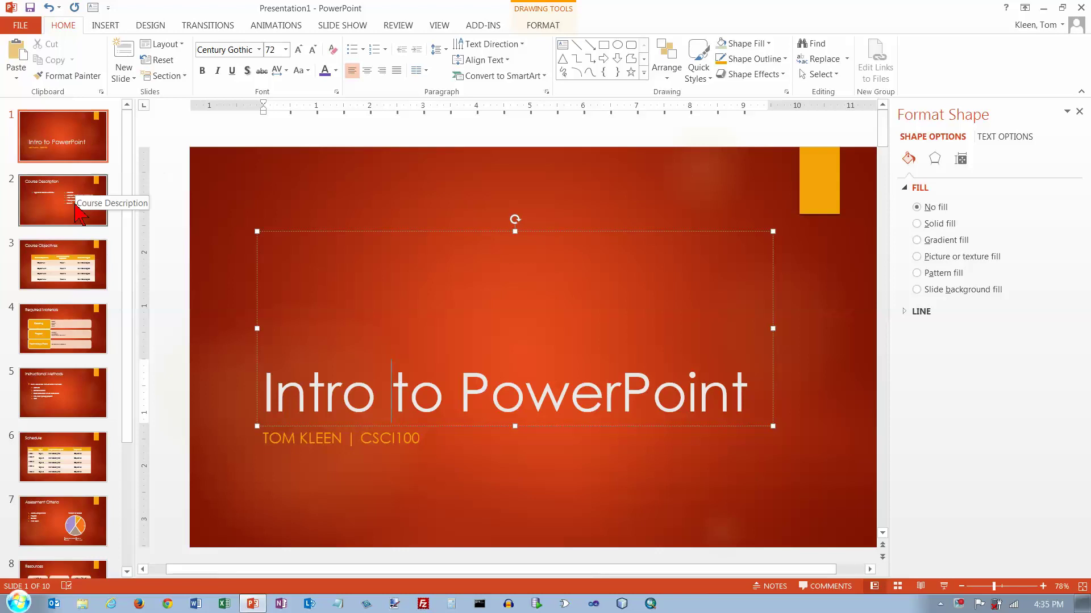
Step: Browse the slide thumbnails to the Resources slide and select the spot just after it
left_click(126, 372)
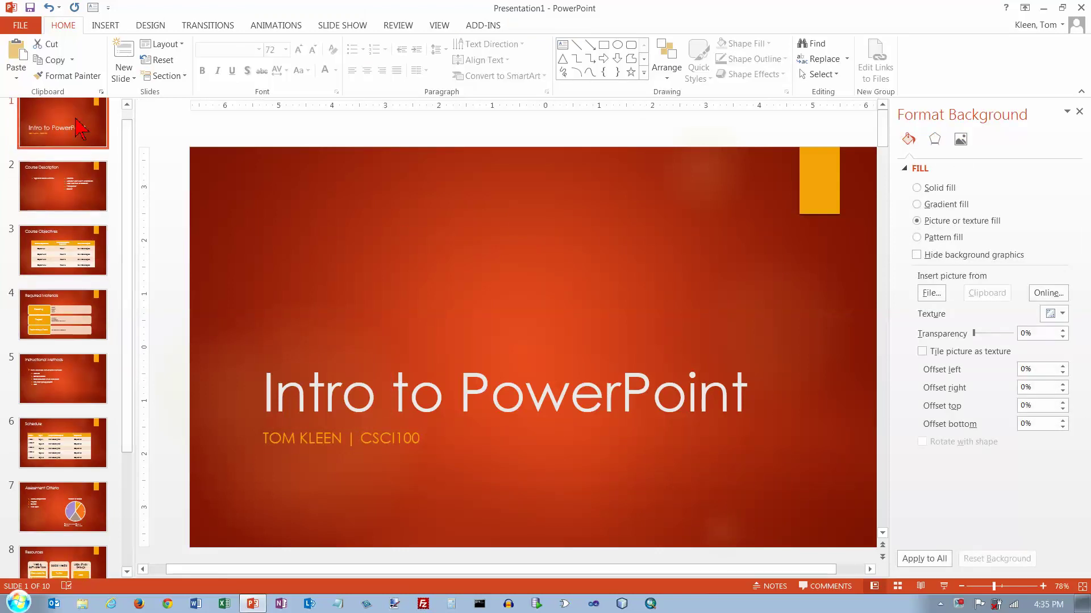
scroll(130, 124, "up", 1)
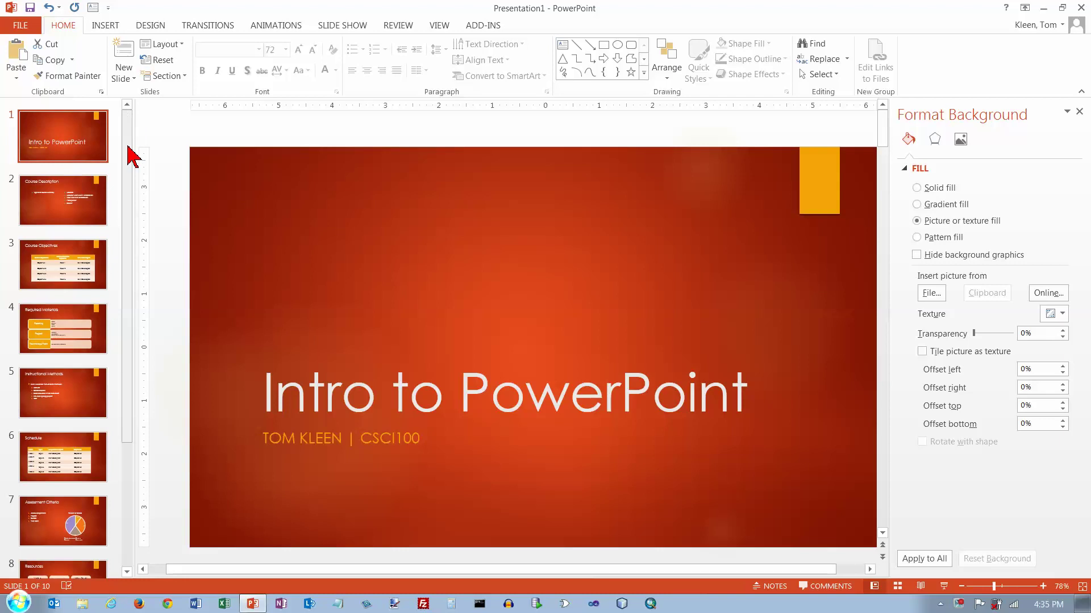
left_click_drag(126, 156, 131, 237)
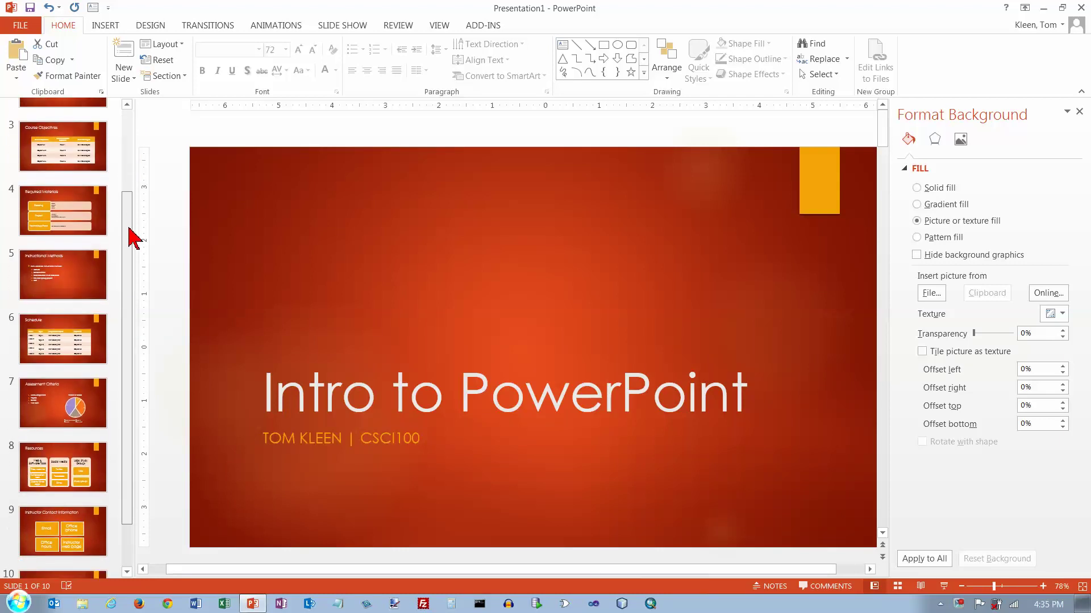
left_click_drag(132, 237, 133, 251)
left_click(75, 198)
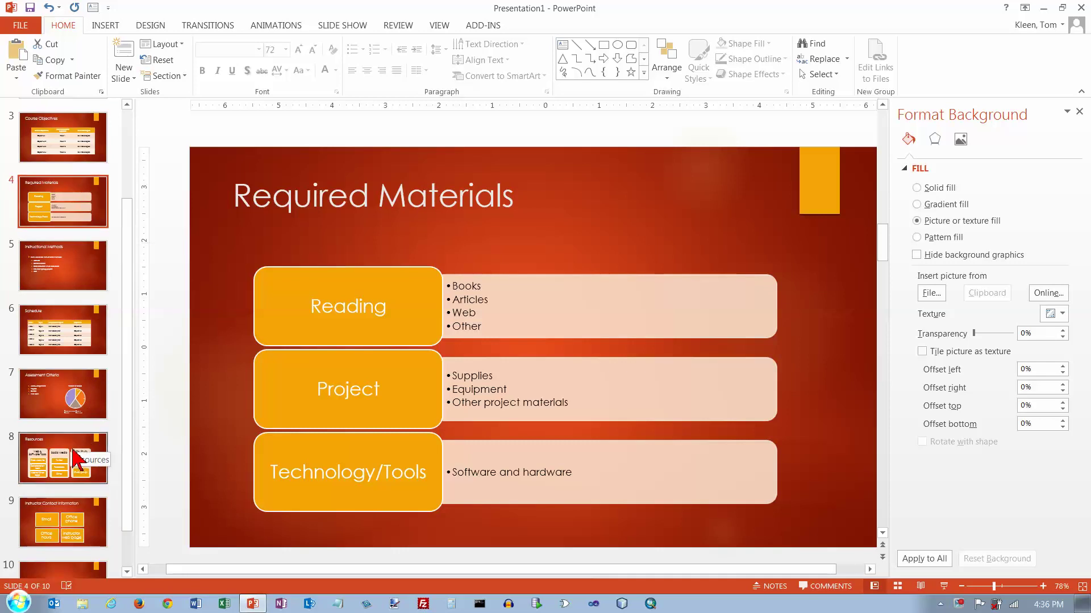
left_click(77, 449)
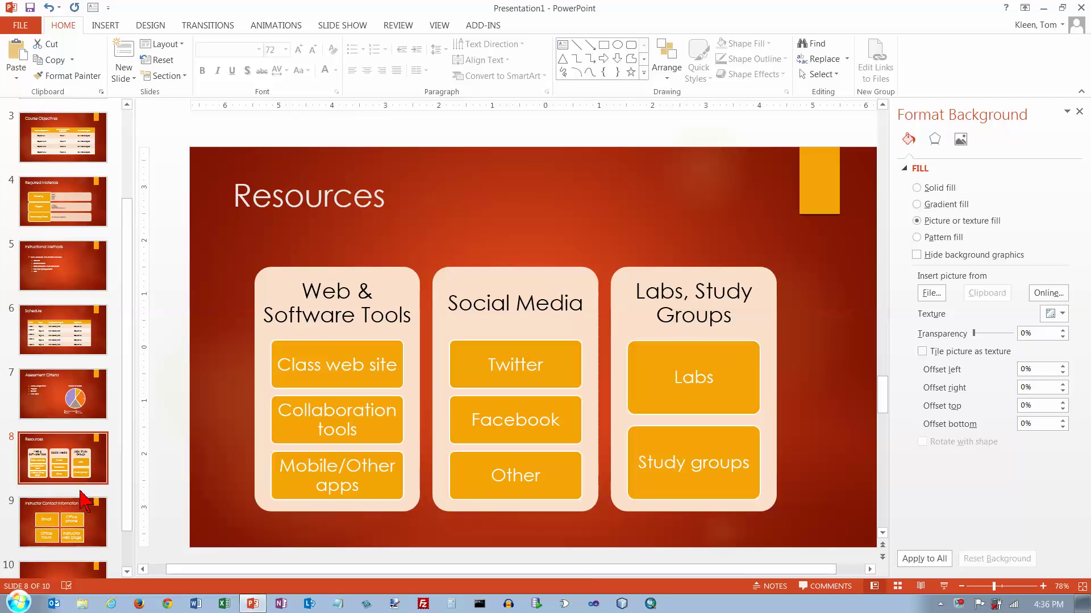
left_click(83, 494)
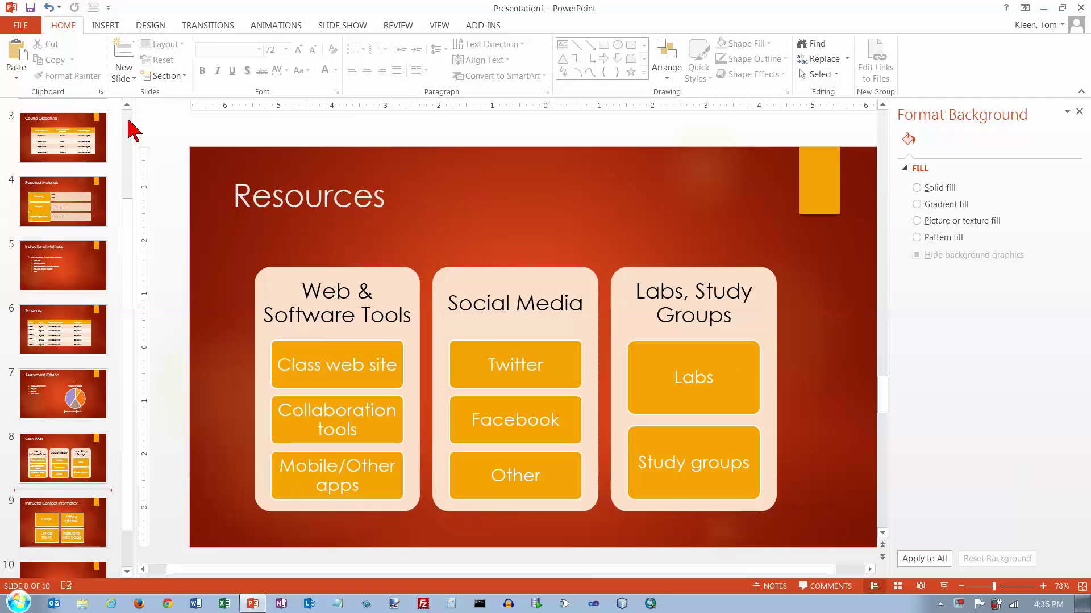
Step: Insert a new Title and Content slide as slide 9, right after Resources
left_click(134, 75)
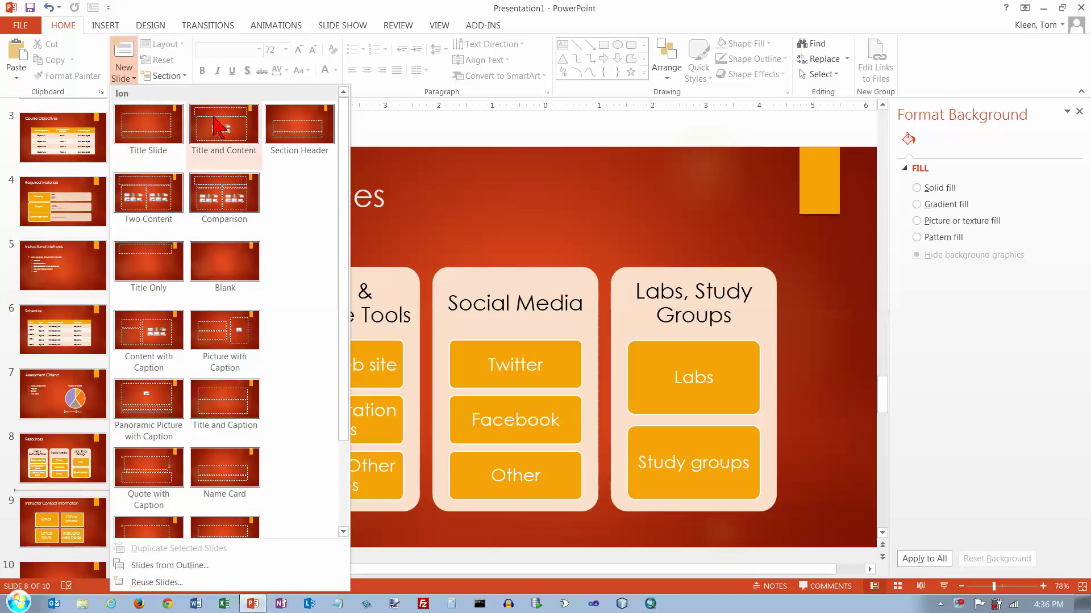
left_click(224, 132)
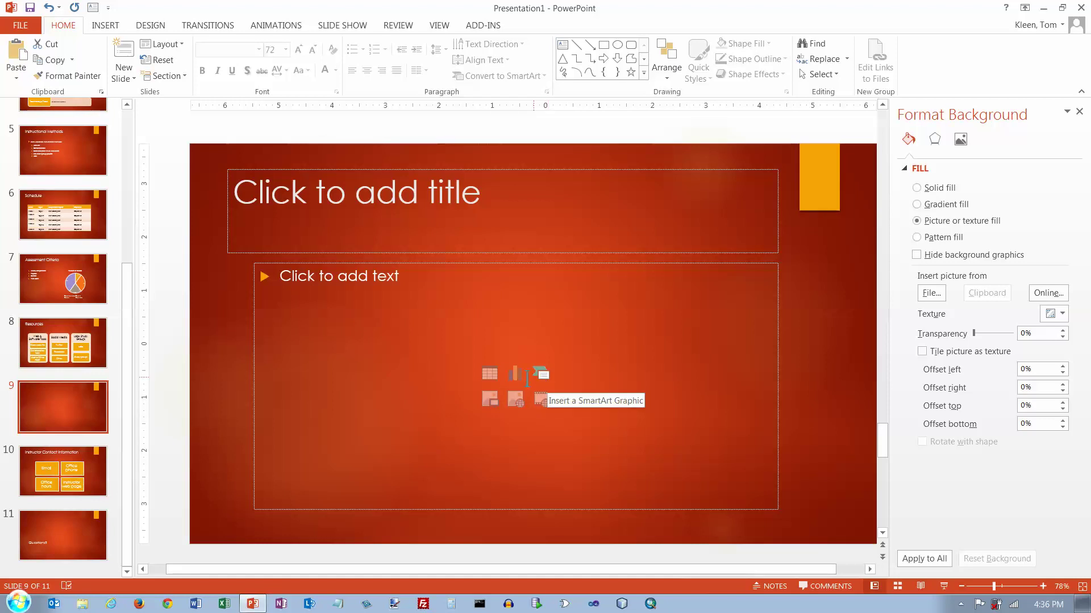
left_click(106, 26)
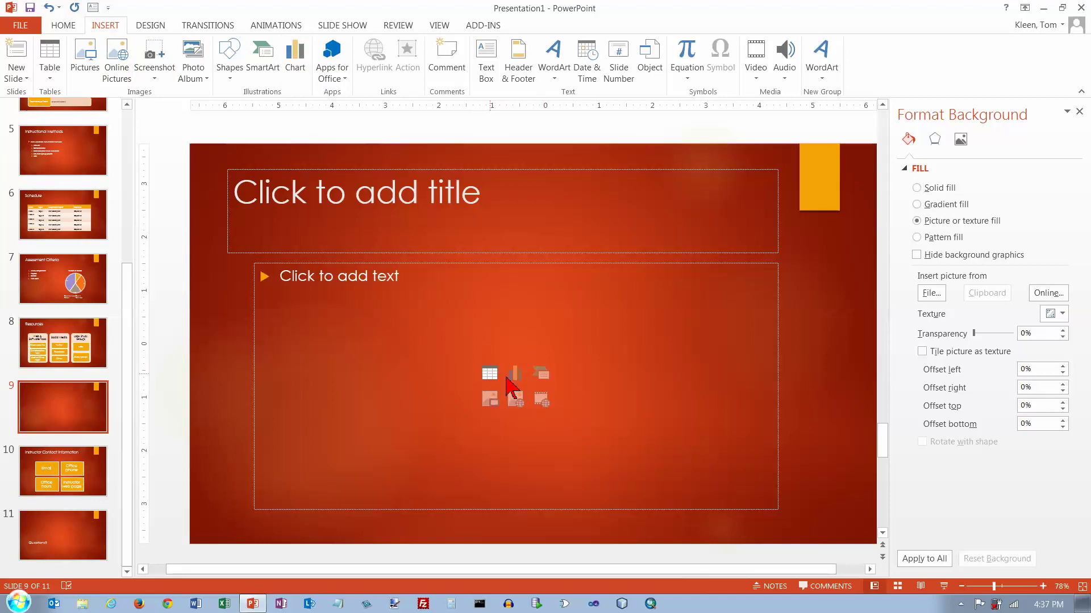
Step: Insert a Grouped List SmartArt from the List category into slide 9's content placeholder
left_click(543, 375)
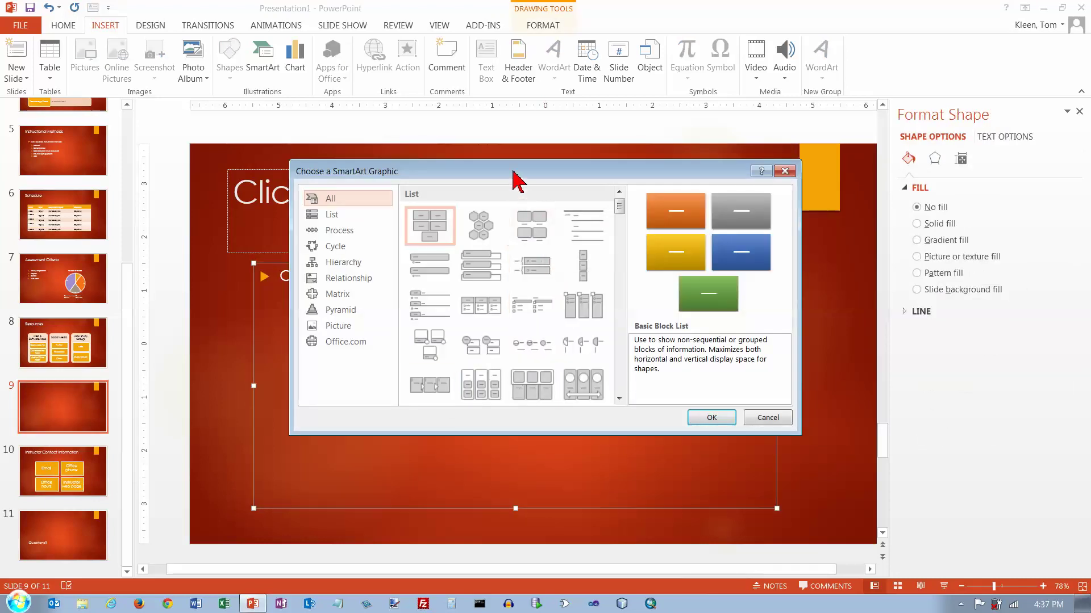
left_click_drag(517, 180, 548, 180)
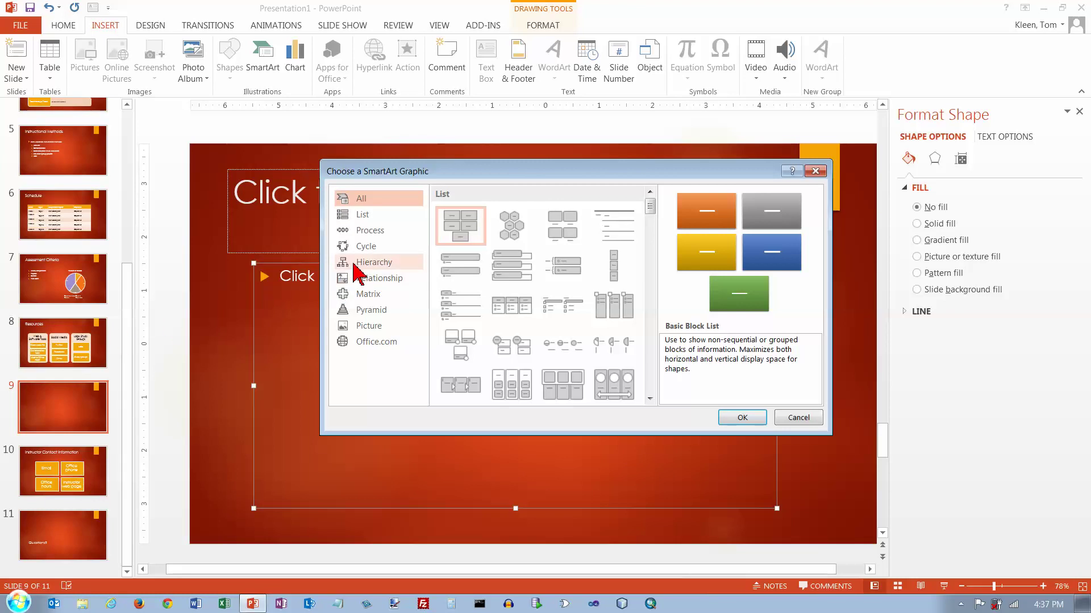
left_click(364, 216)
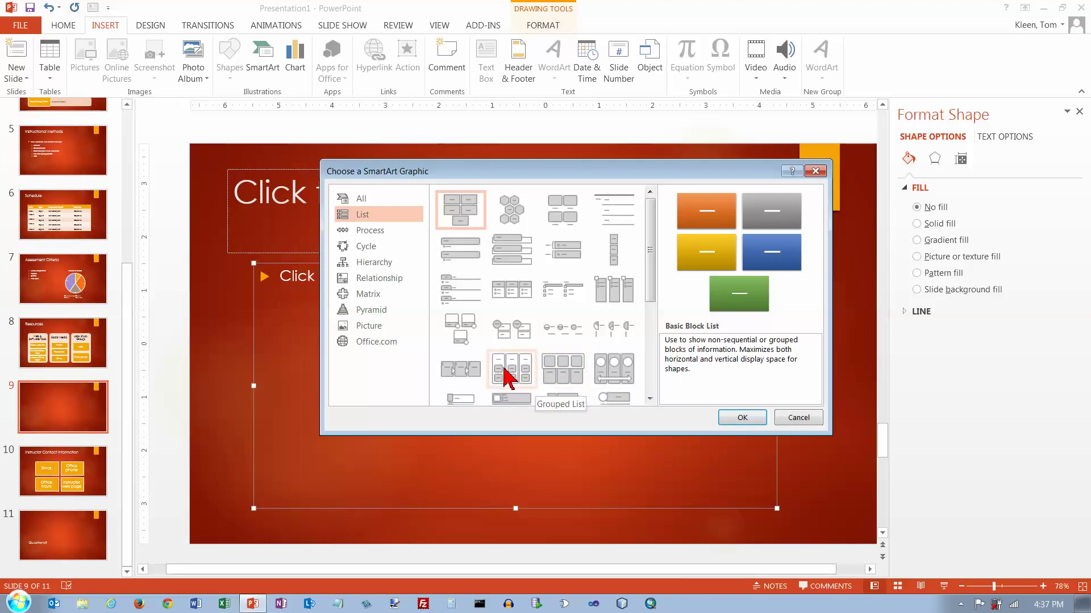
mouse_move(652, 300)
left_mouse_down()
mouse_move(653, 398)
mouse_move(657, 316)
left_mouse_up()
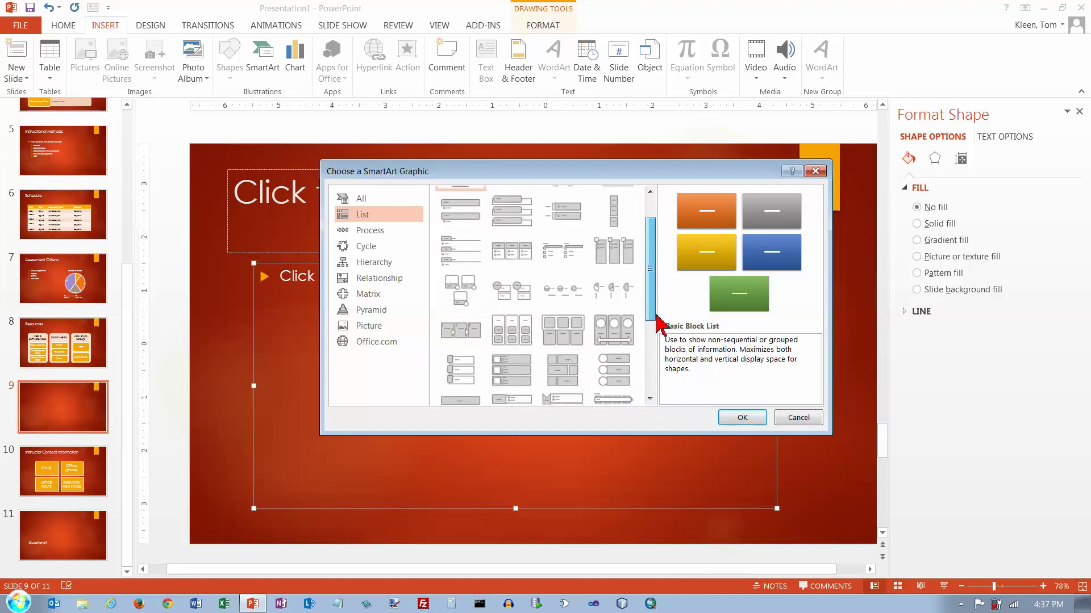
left_click(514, 341)
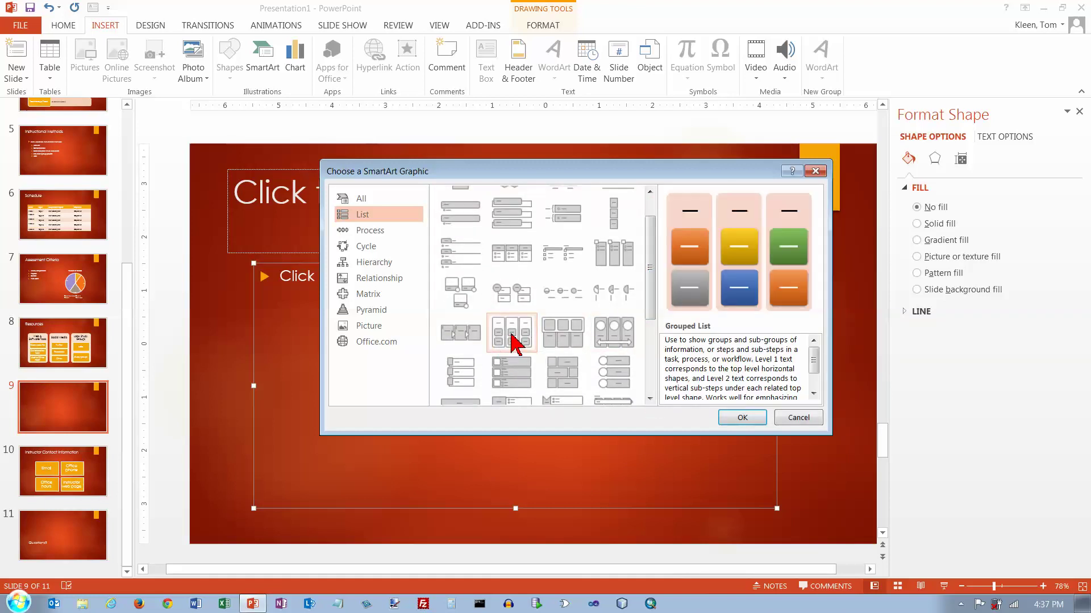
left_click(741, 419)
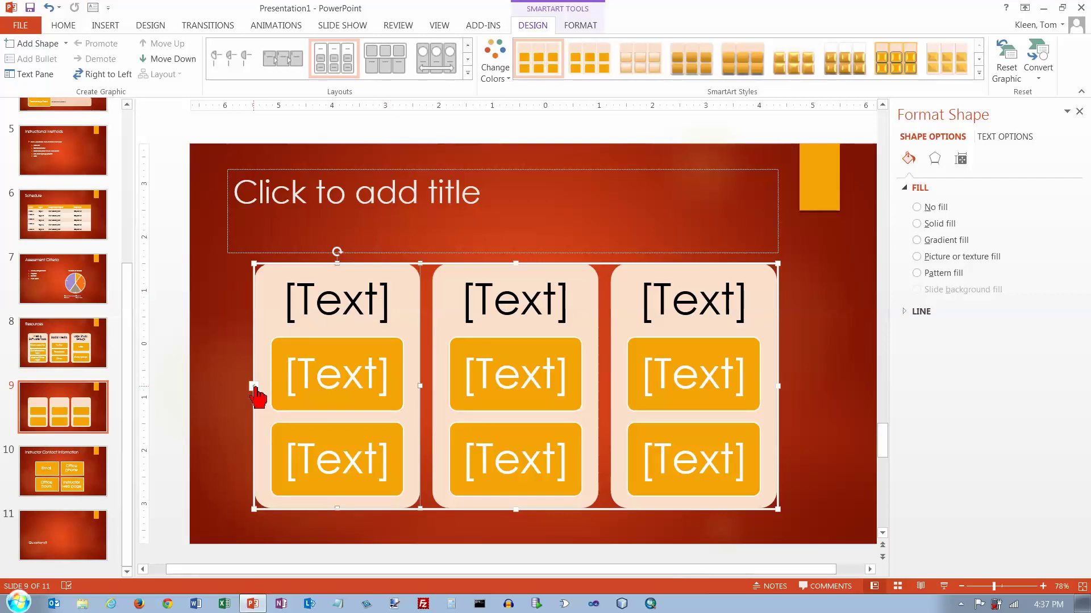
Step: Show the Text Pane for slide 9's Grouped List SmartArt
left_click(255, 390)
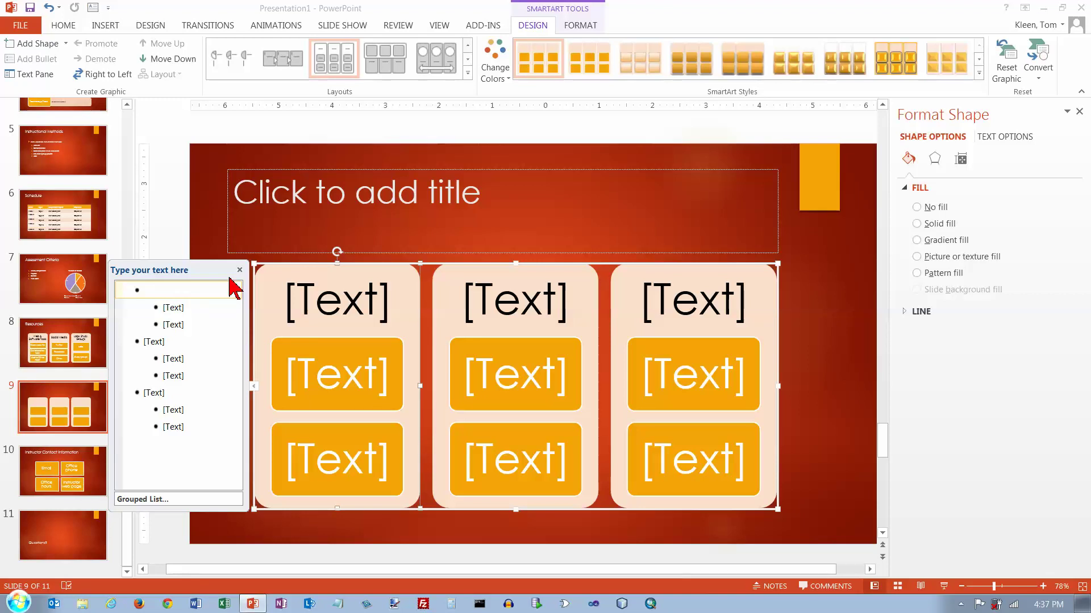
left_click(434, 59)
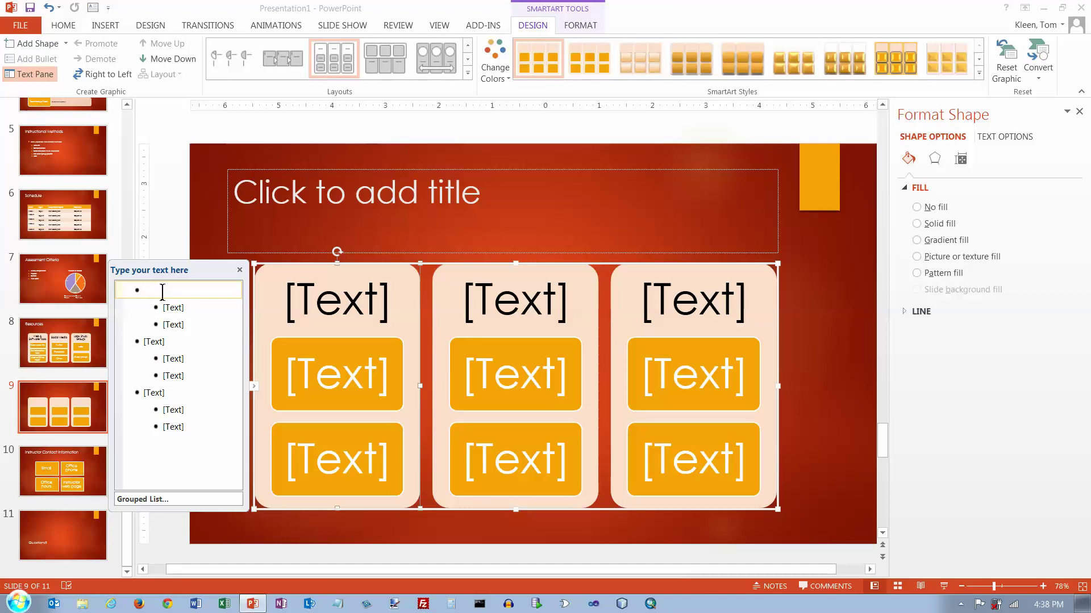
Step: Add a third sub-item box to the first column's group in the Text Pane
left_click(177, 304)
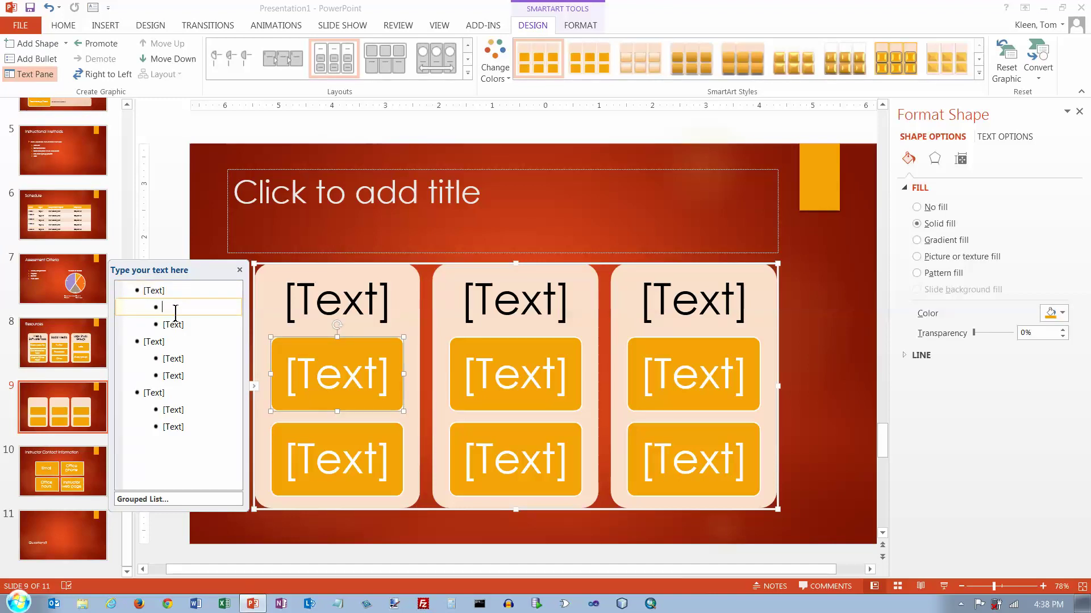
left_click(200, 324)
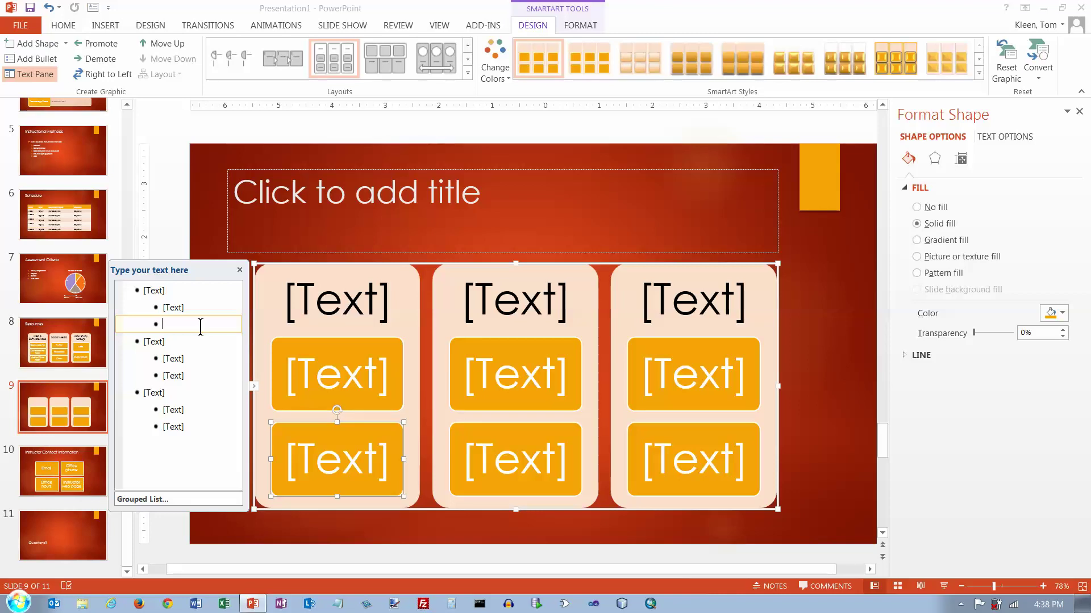
key("Return")
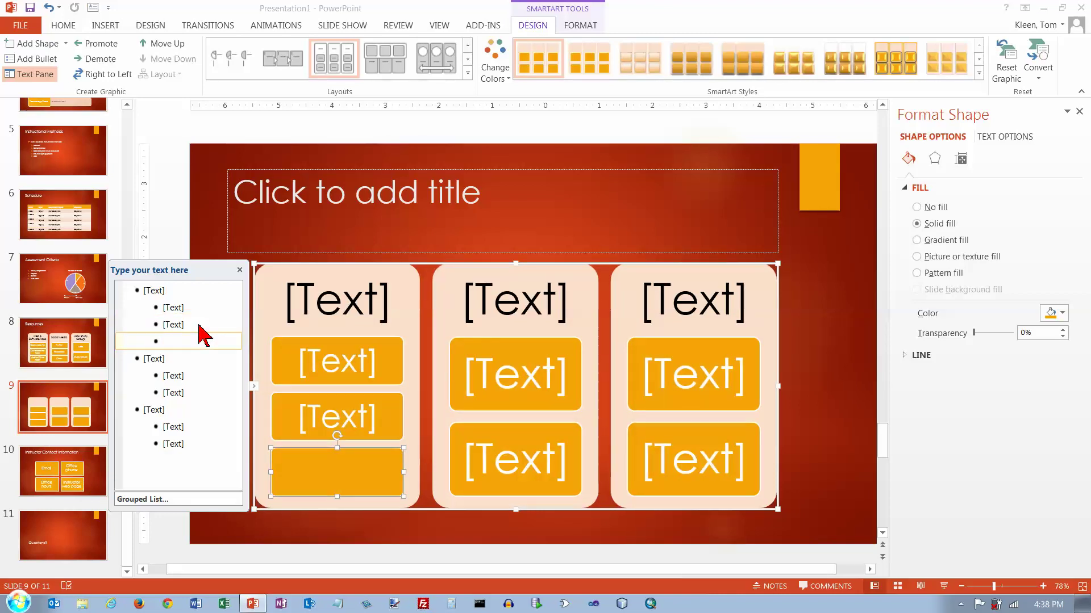
left_click(188, 358)
left_click(205, 342)
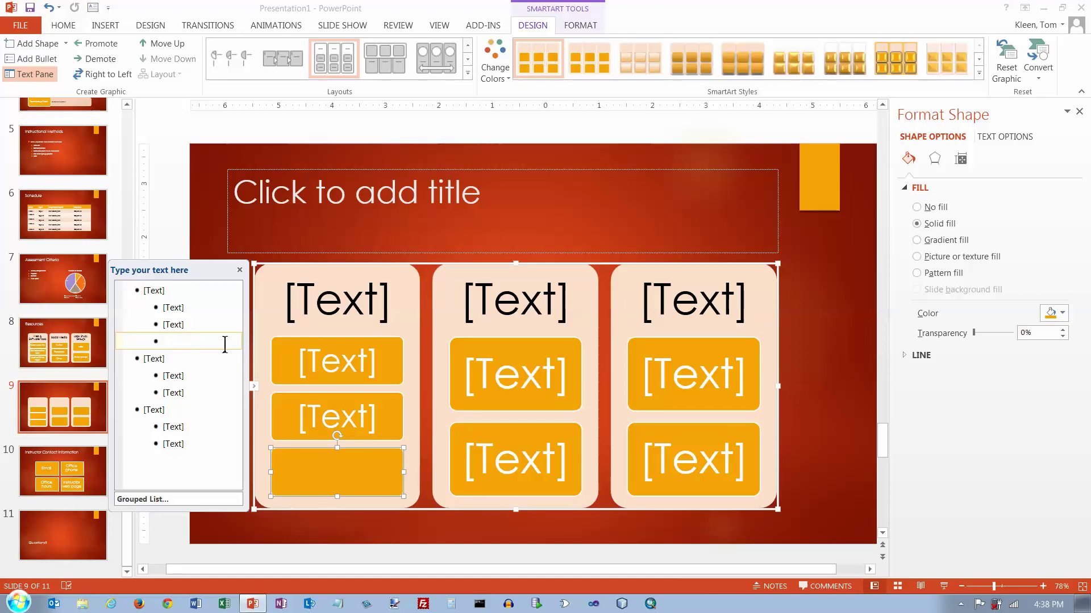
type("jkljk")
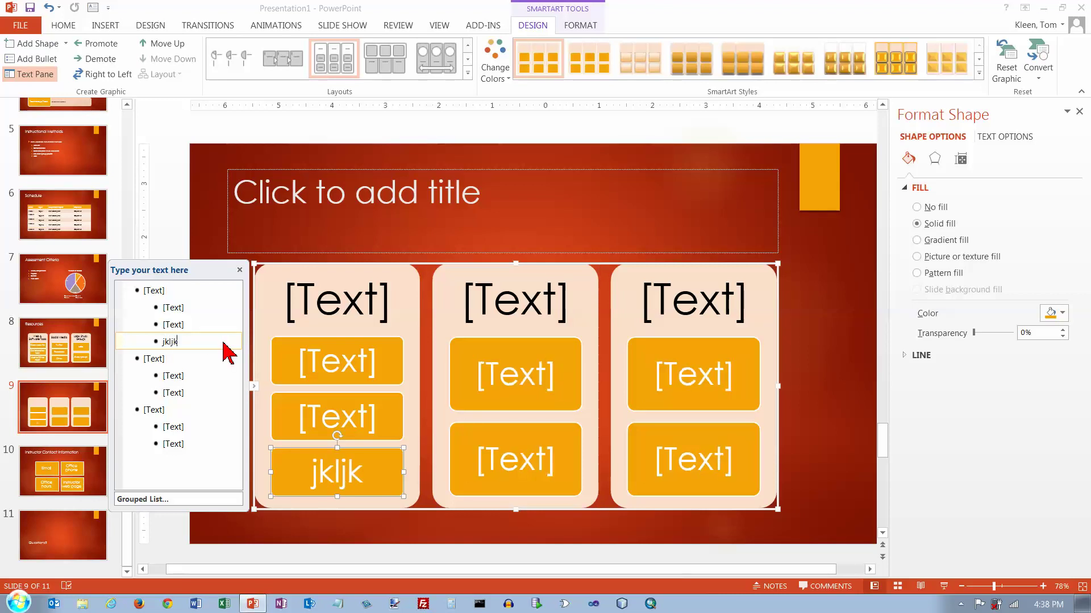
type("l")
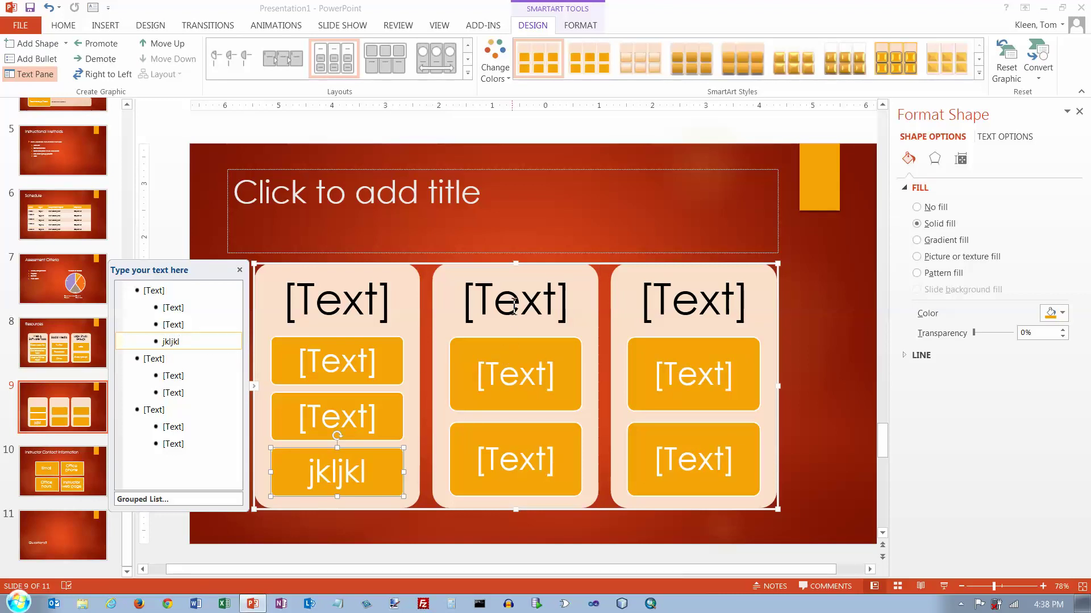
Step: Add new bottom items to the middle and right groups, promoting the last into a fourth group
left_click(514, 306)
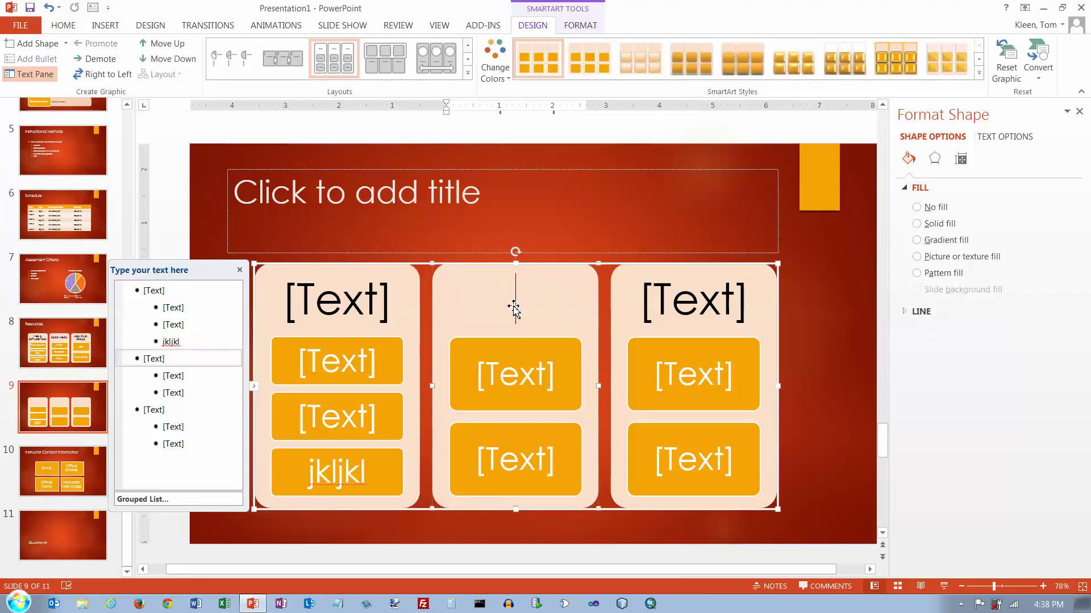
left_click(170, 361)
left_click(194, 394)
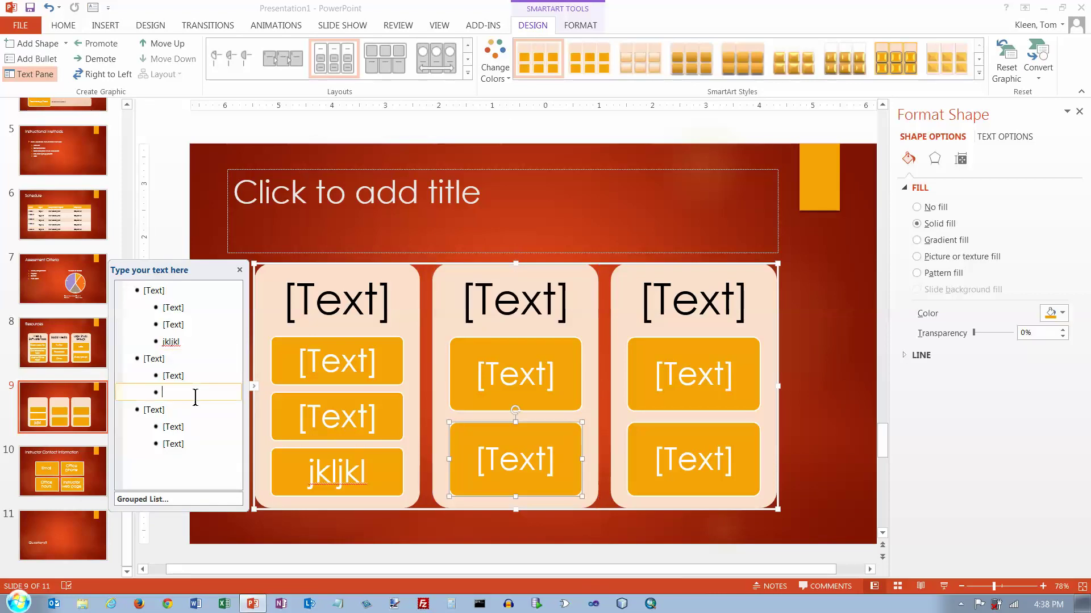
key("Return")
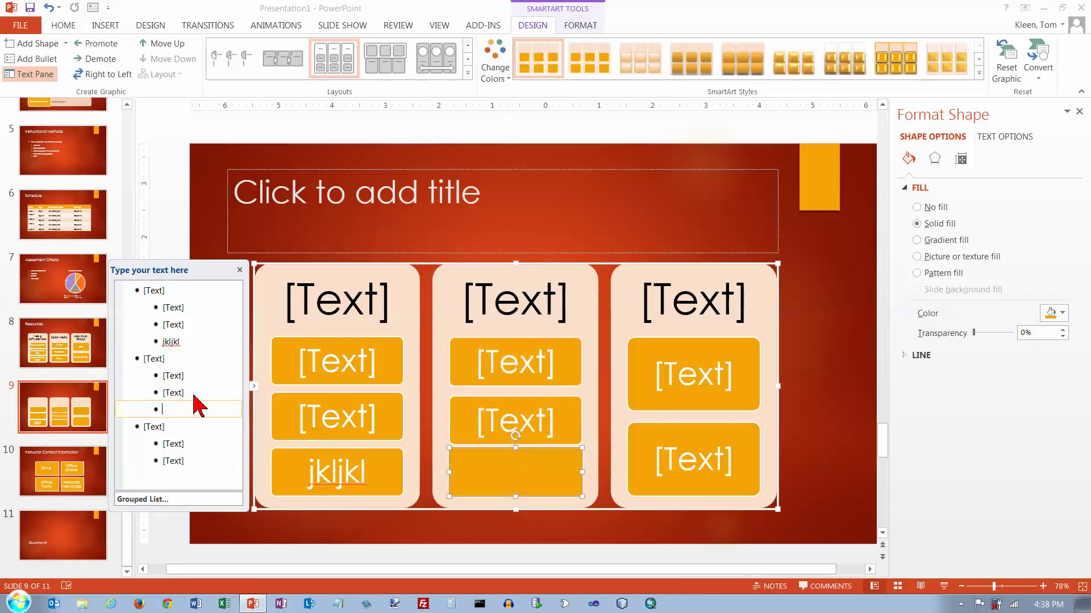
type("jkljkl")
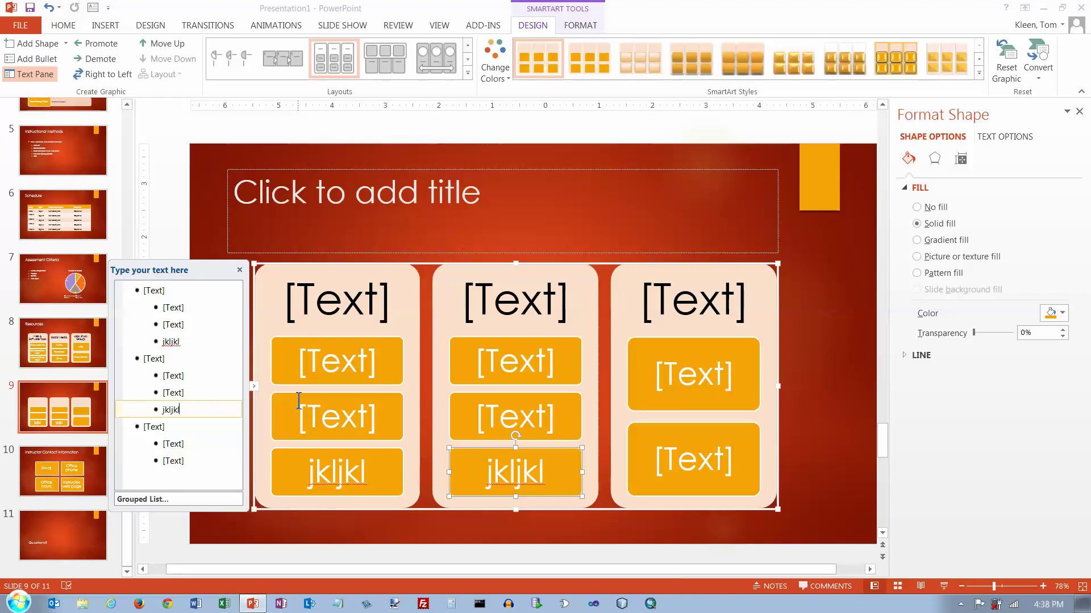
left_click(199, 461)
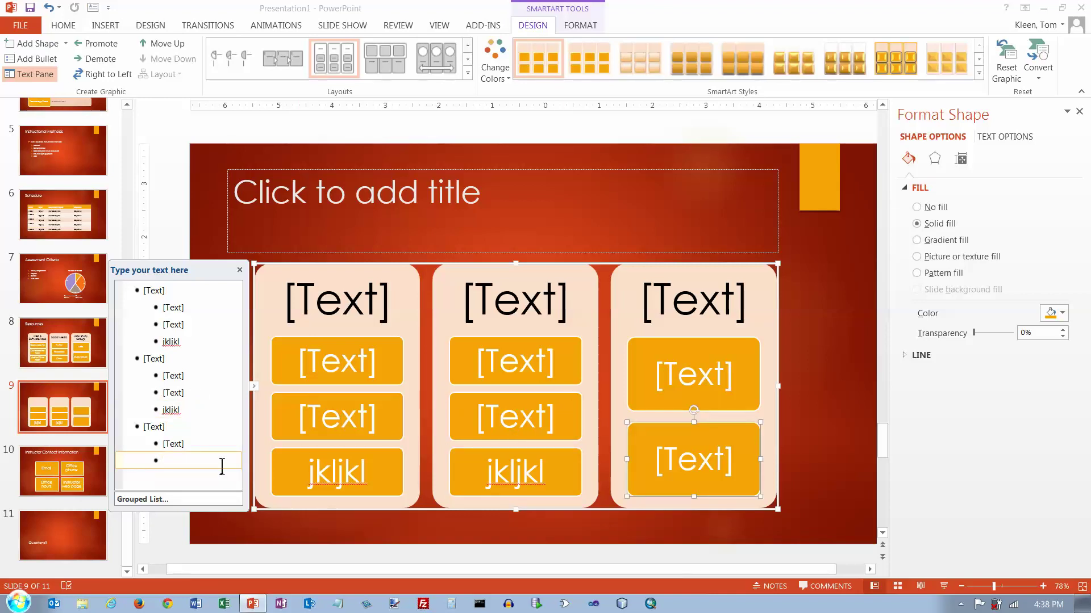
key("Return")
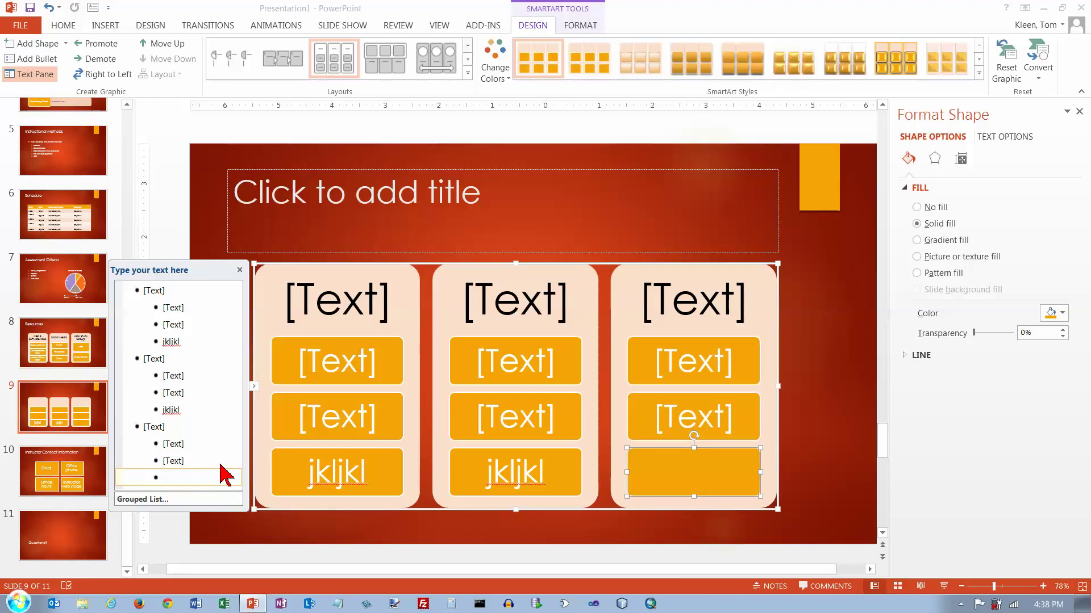
key("shift+Tab")
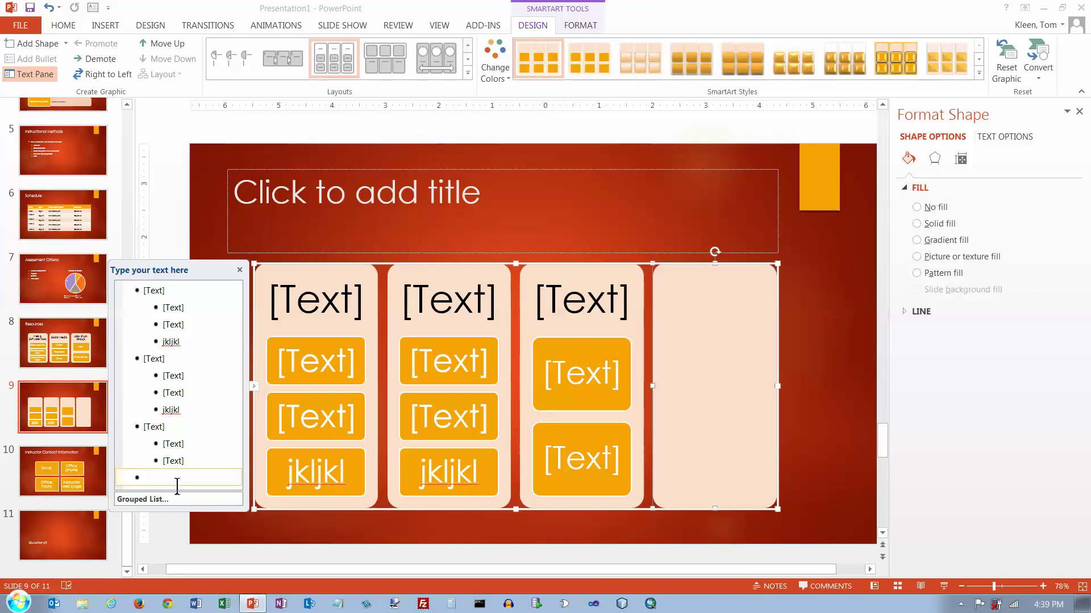
type("fdfdfd")
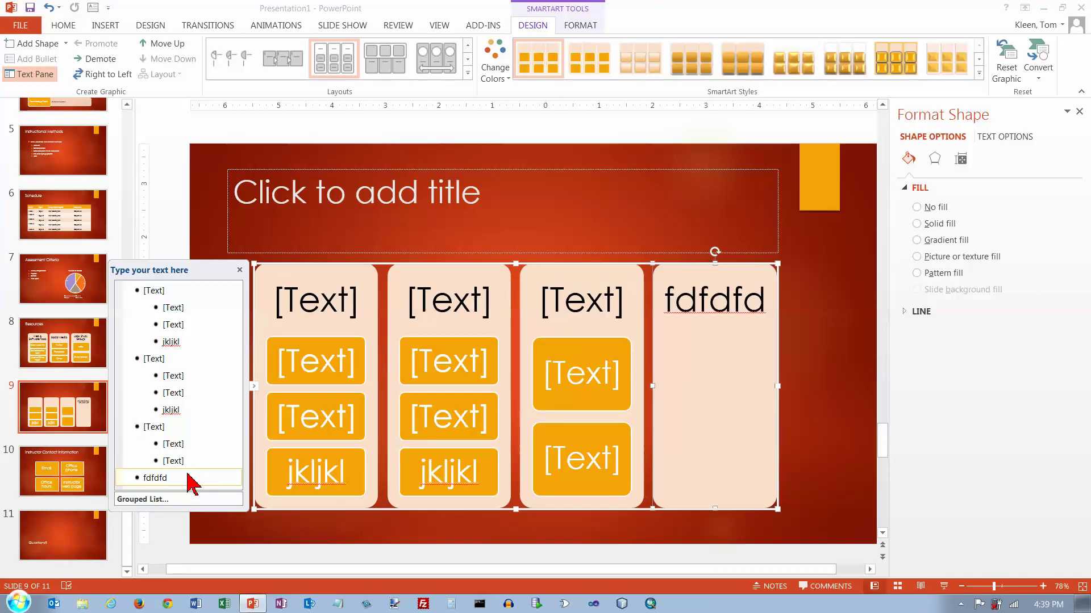
Step: Add one item under the new Fdfdfd heading and close the Text Pane
key("Return")
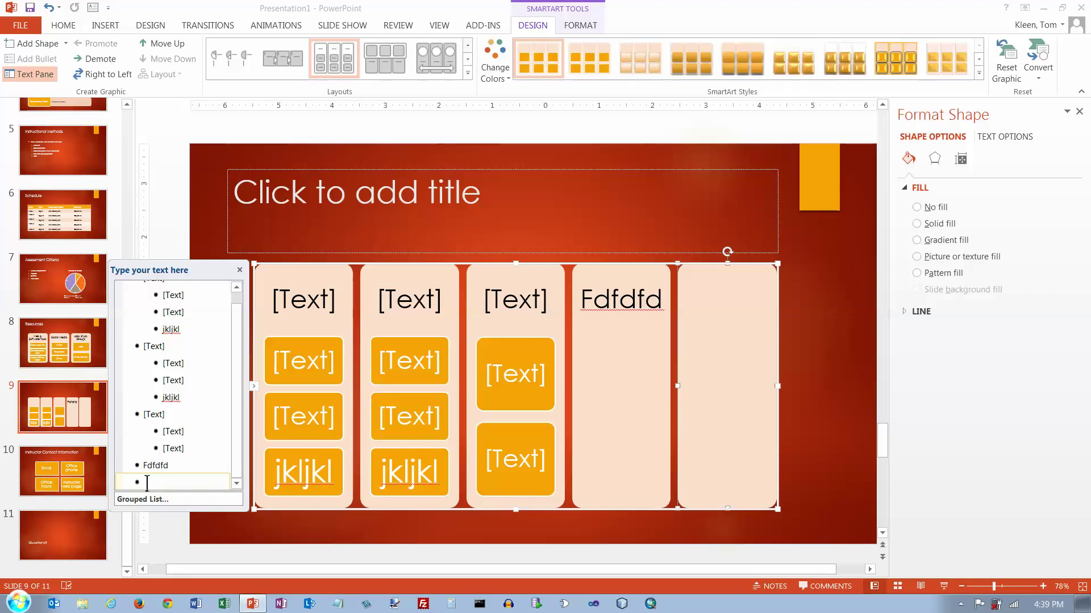
key("Tab")
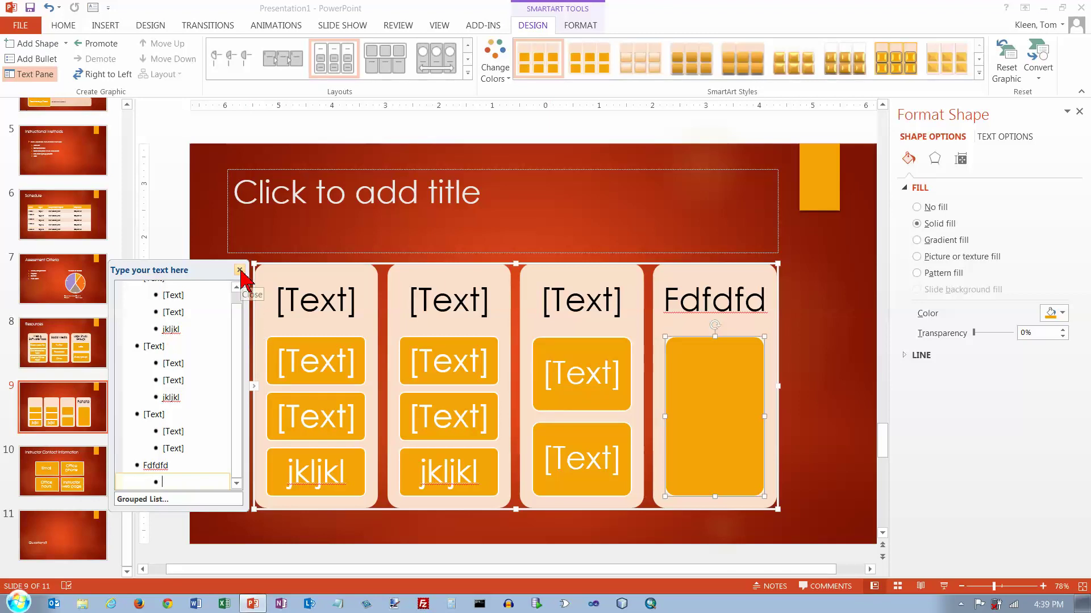
left_click(241, 271)
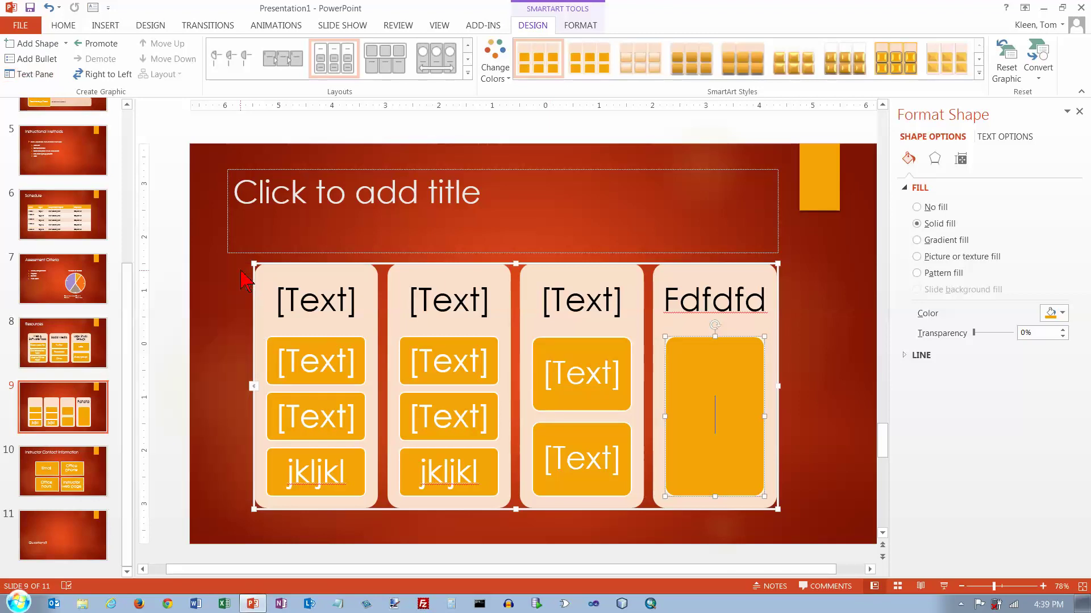
Step: Click through the practice SmartArt's column headers and boxes, then select its slide thumbnail
left_click(320, 300)
left_click(488, 303)
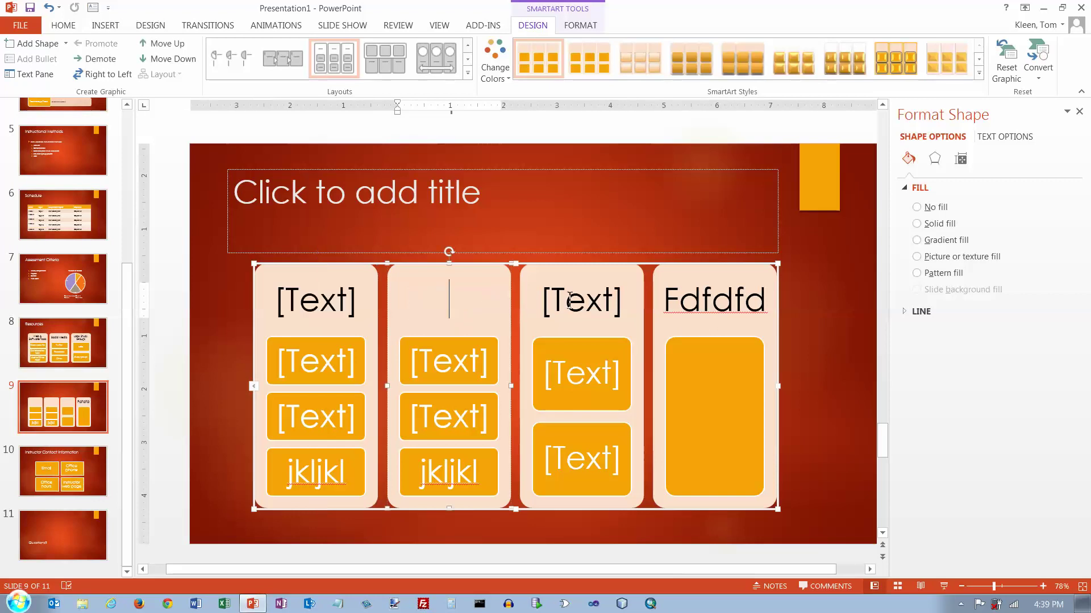
left_click(573, 303)
left_click(720, 302)
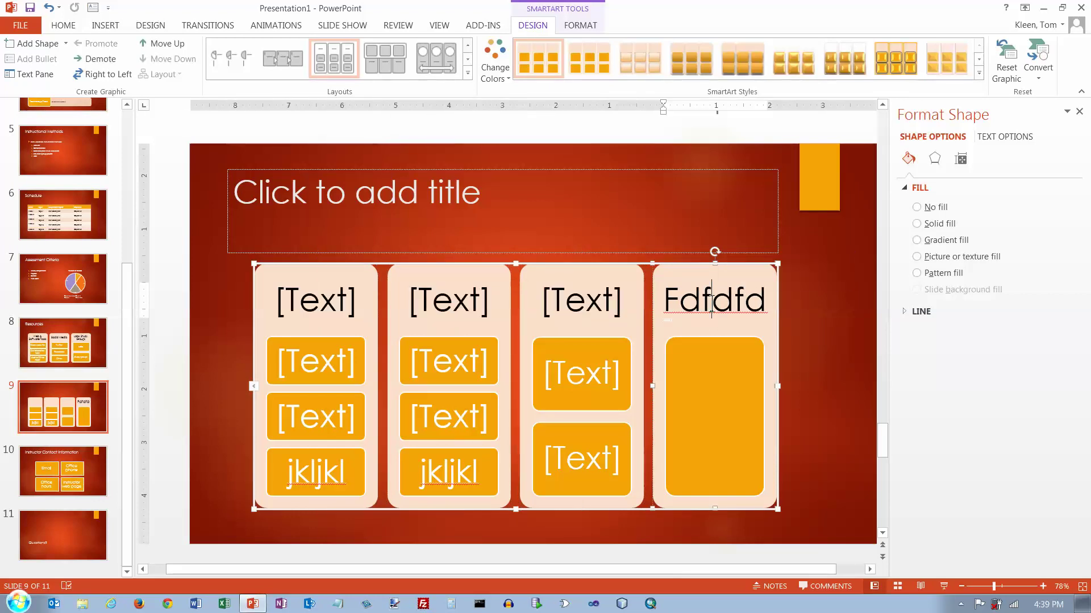
left_click(623, 304)
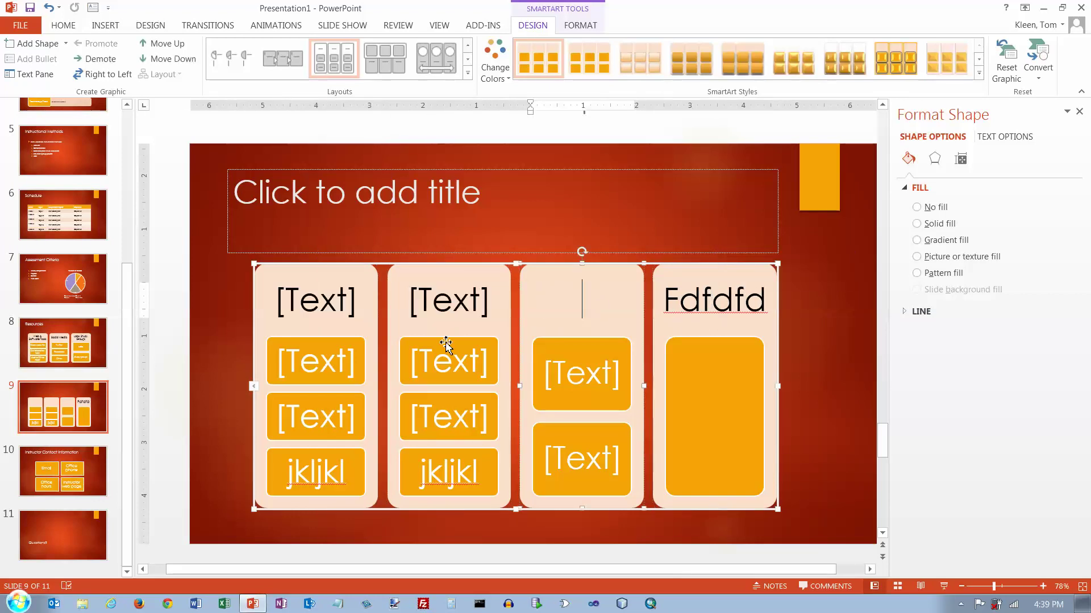
left_click(573, 362)
left_click(706, 369)
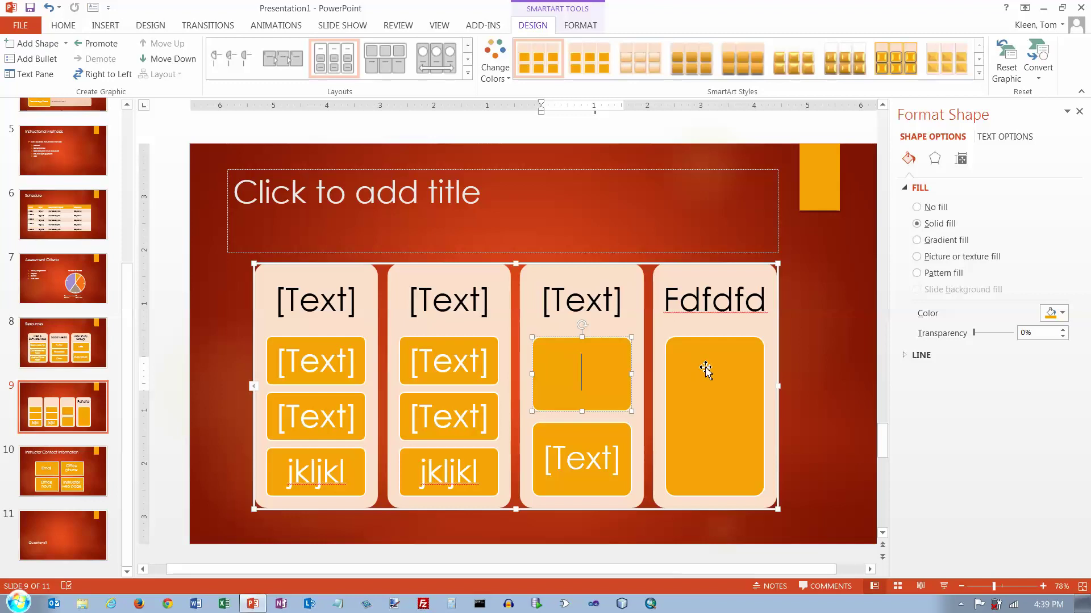
left_click(477, 368)
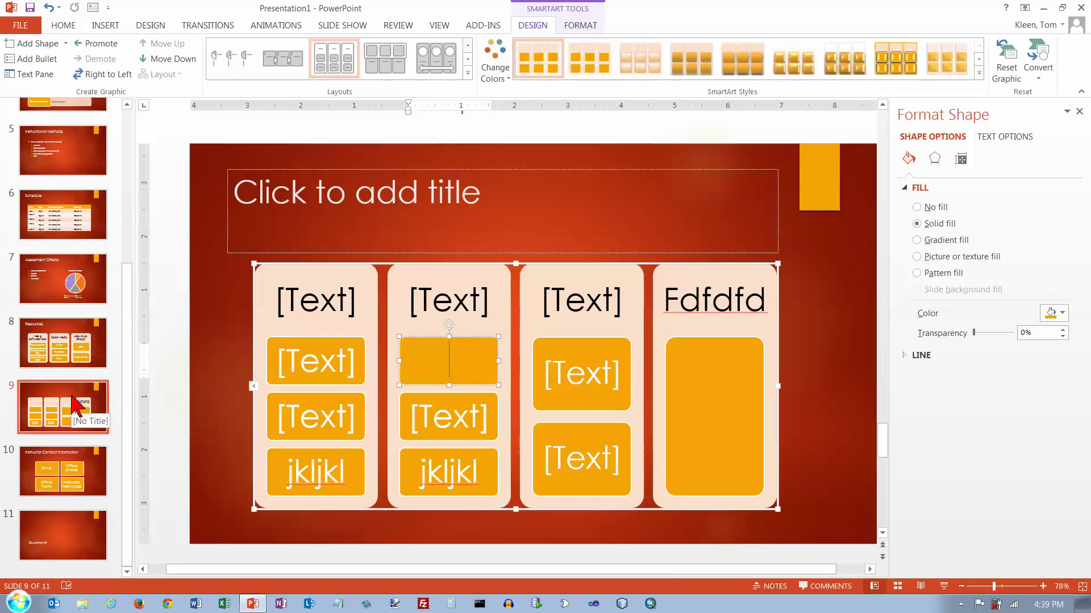
left_click(75, 401)
Step: Delete the practice slide, then select the Resources SmartArt and browse its Design and Format tools
key("Delete")
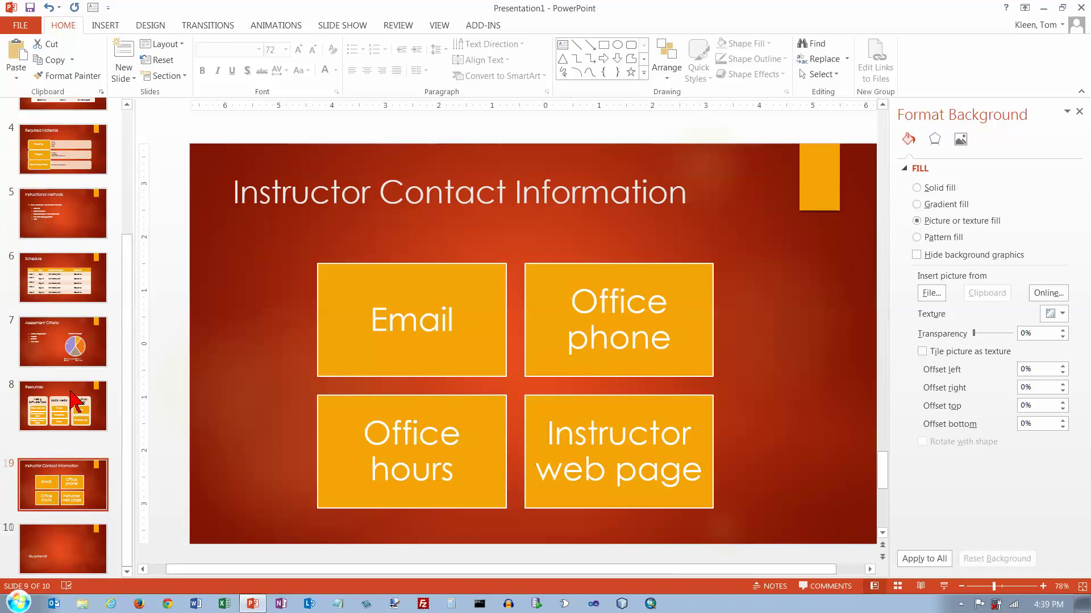
left_click(75, 401)
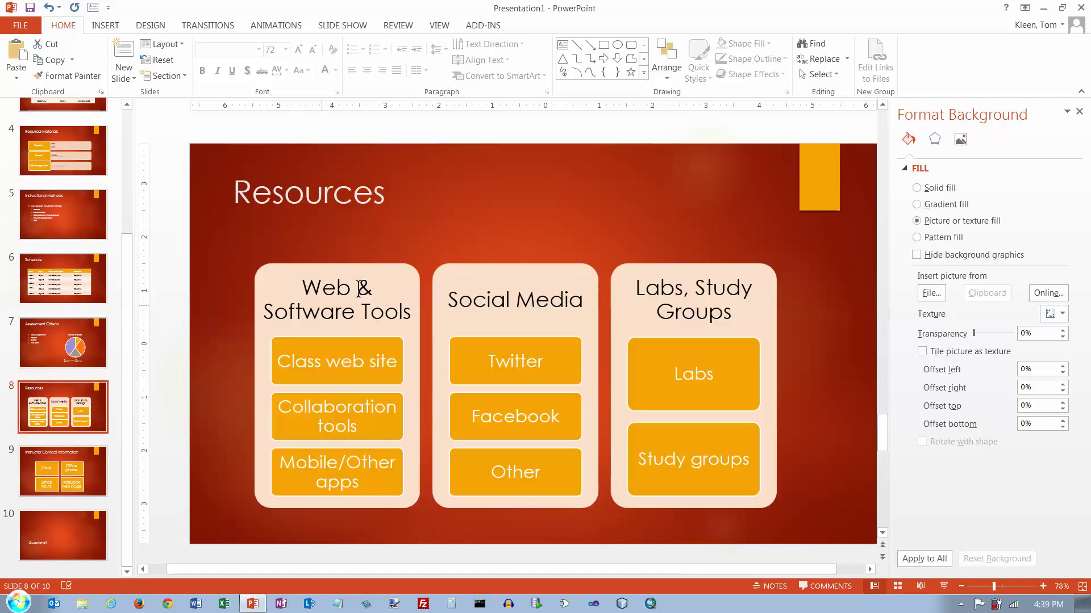
left_click(394, 271)
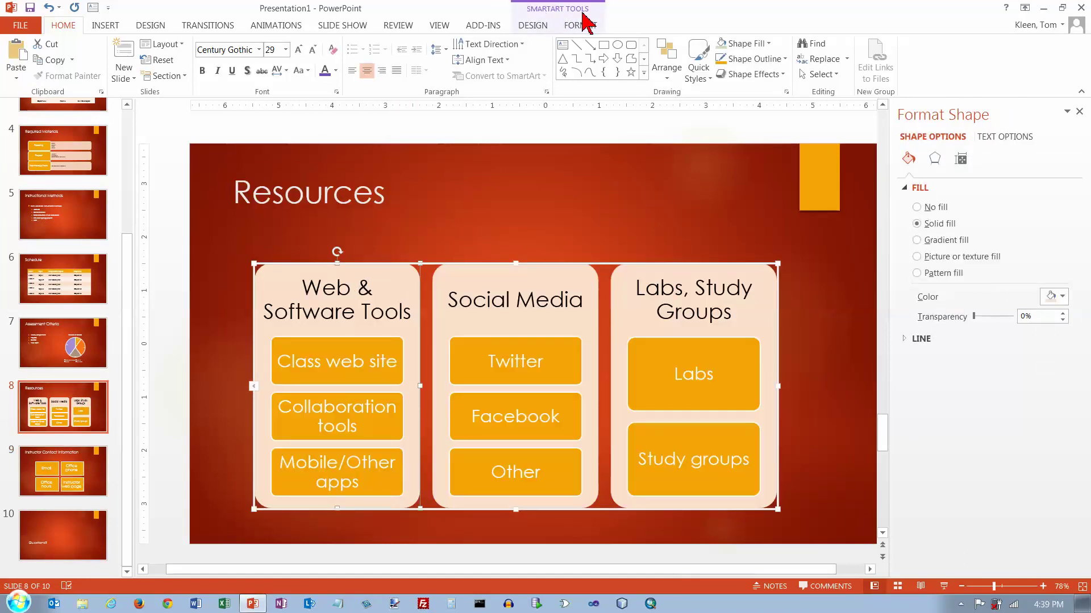
left_click(535, 27)
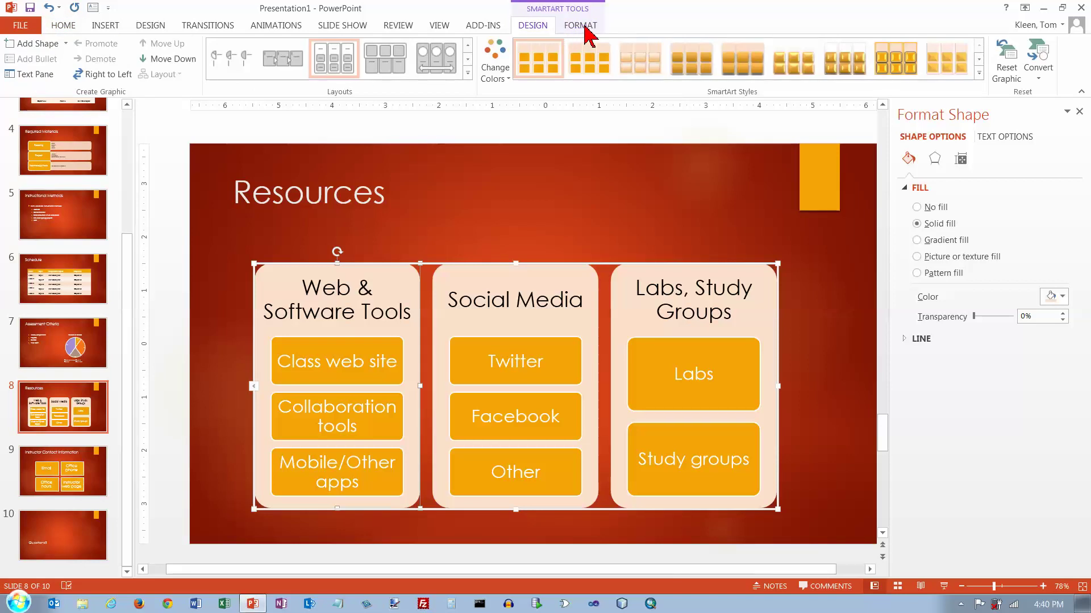
left_click(586, 36)
left_click(541, 26)
Step: Test-promote Class web site, undo it, and toggle the Text Pane before expanding the Layouts gallery
left_click(359, 348)
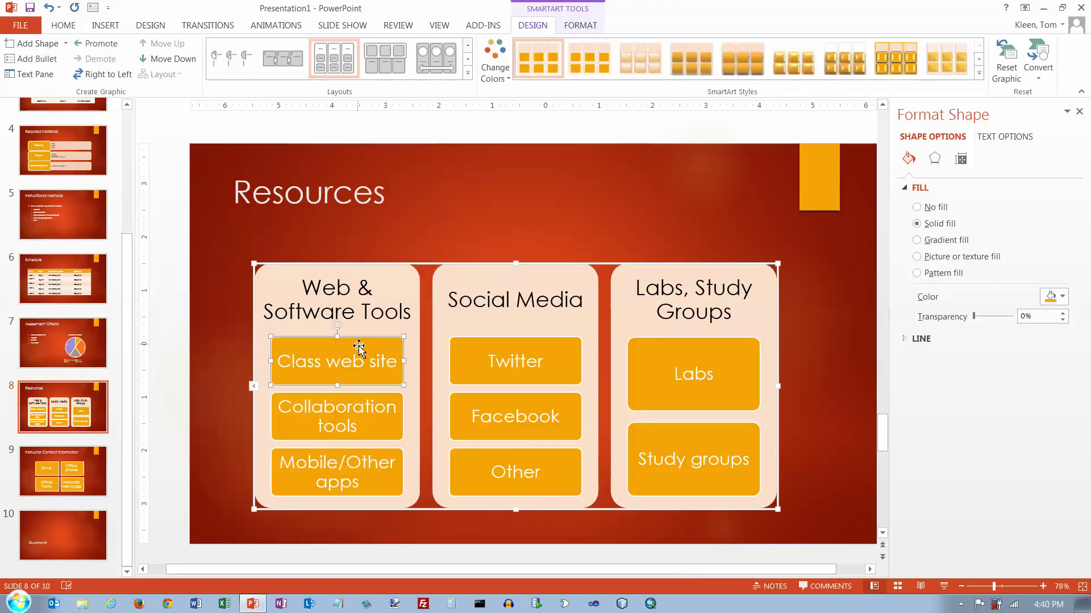
left_click(101, 43)
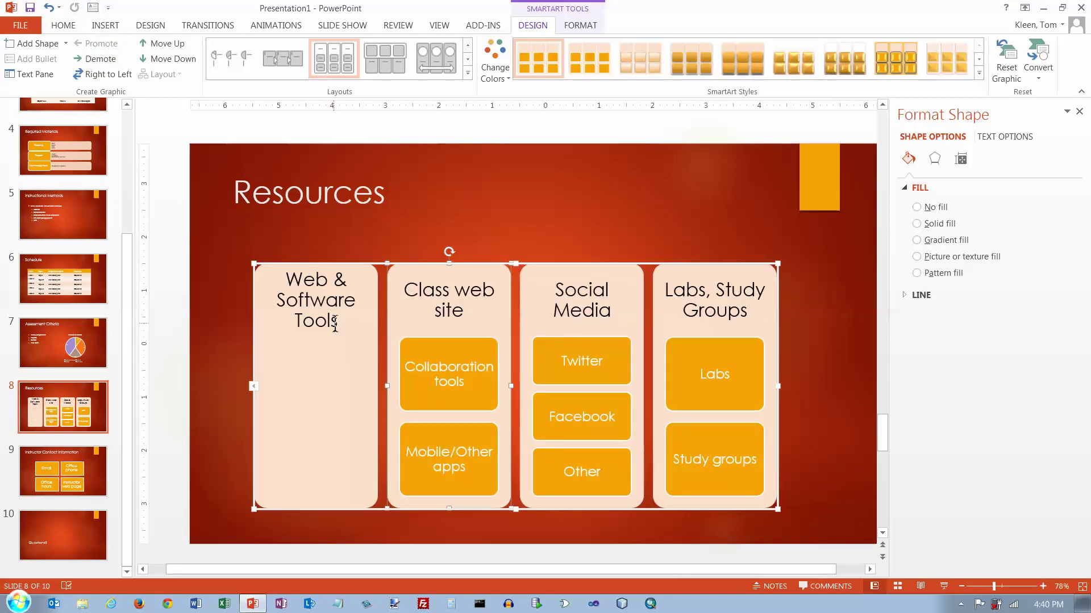
left_click(48, 7)
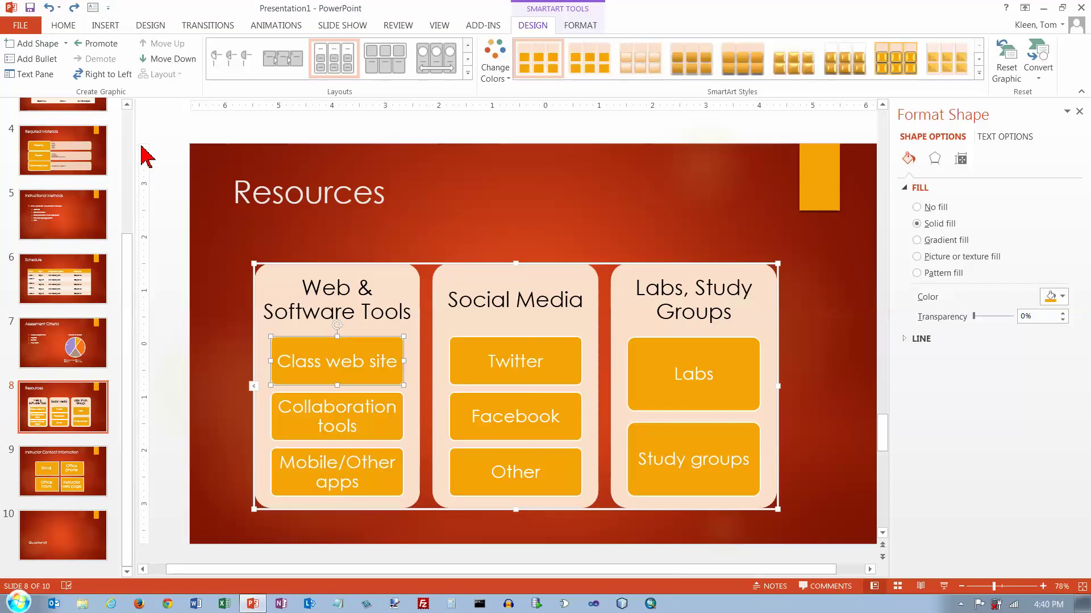
left_click(252, 386)
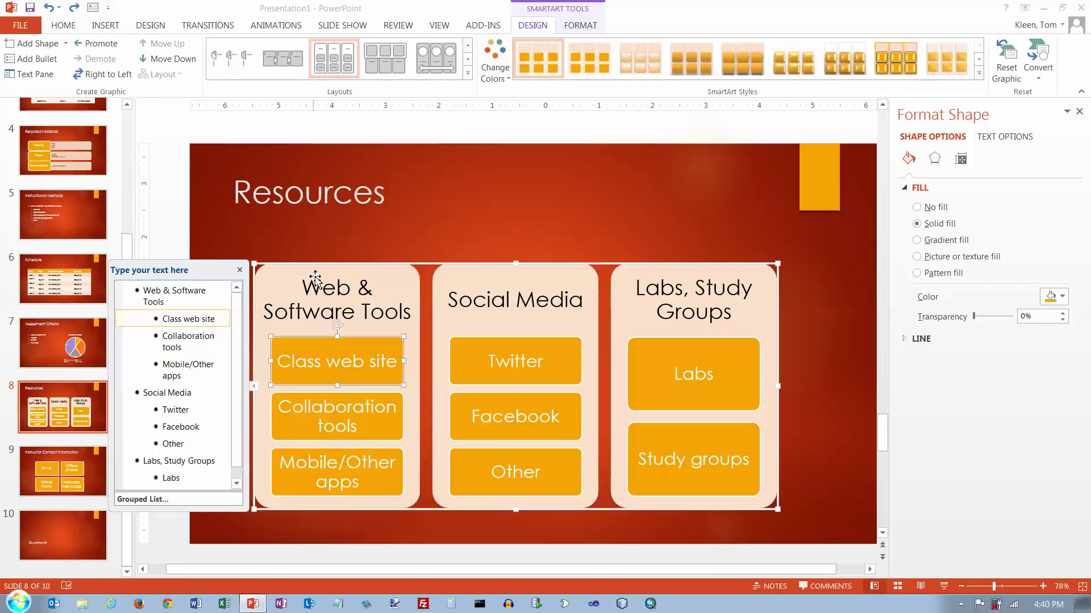
left_click(239, 270)
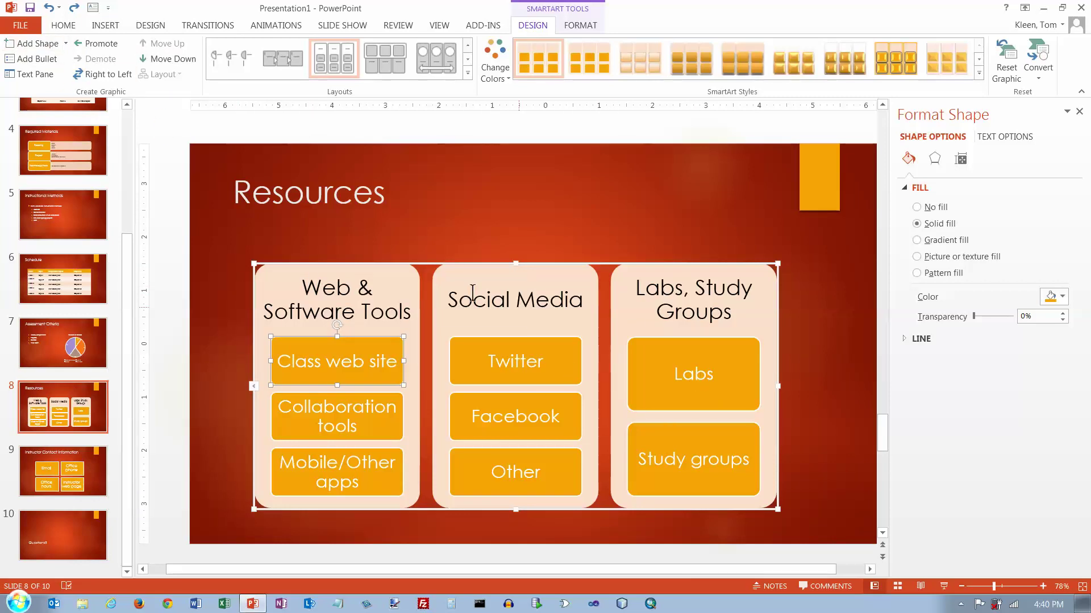
left_click(468, 72)
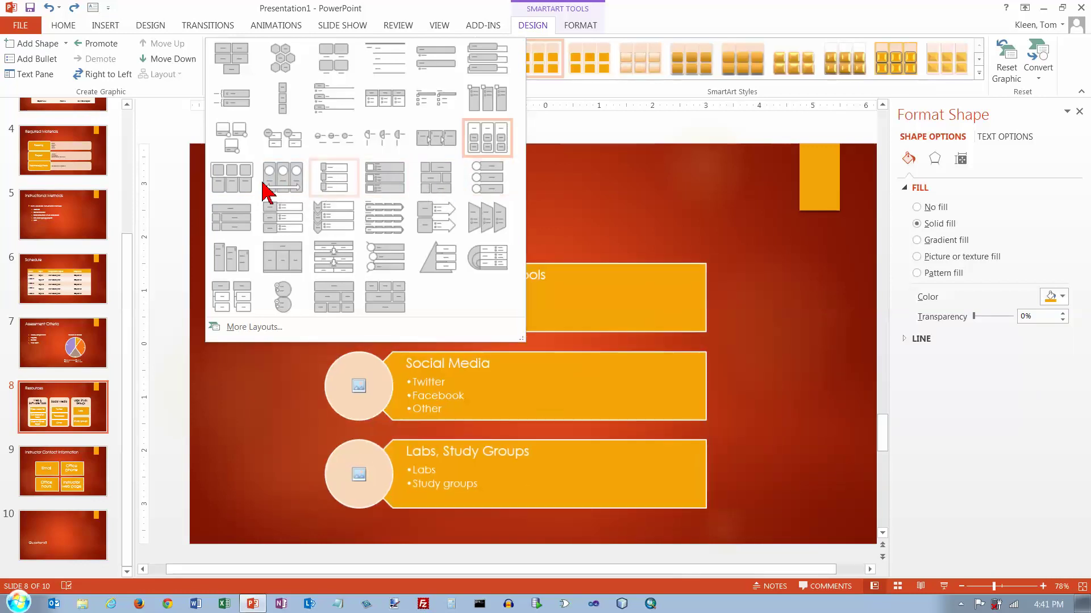
Step: Choose More Layouts to open the full SmartArt chooser for the Resources graphic
left_click(253, 327)
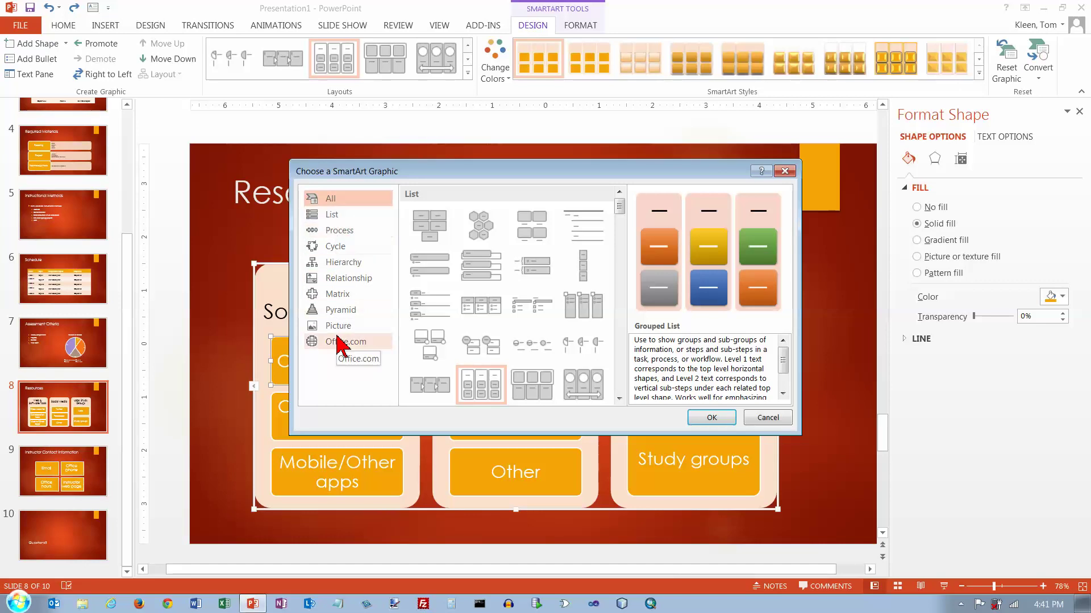
left_click(346, 236)
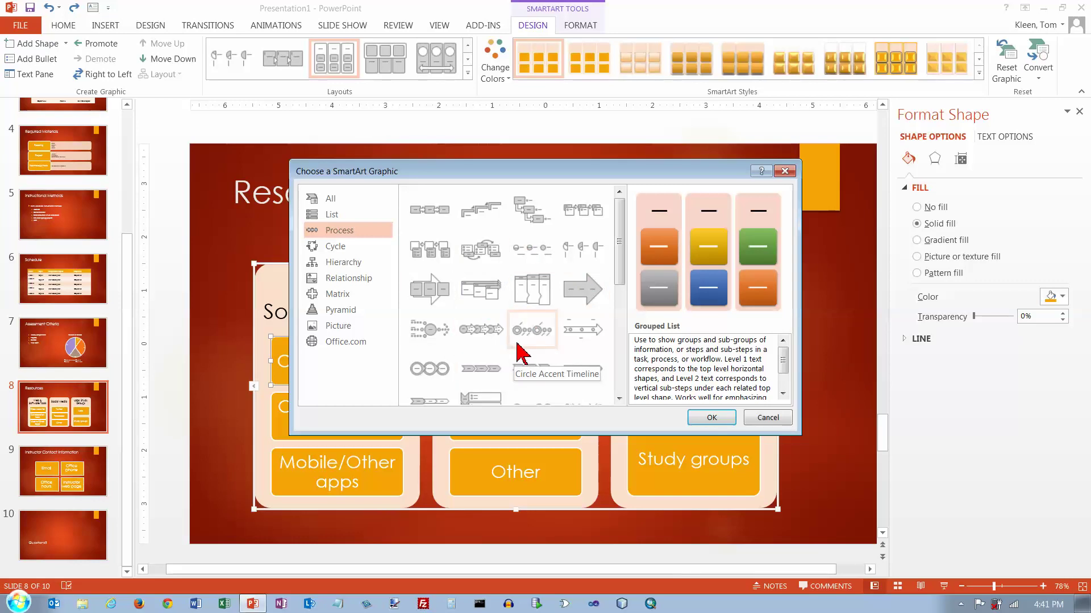
left_click(764, 422)
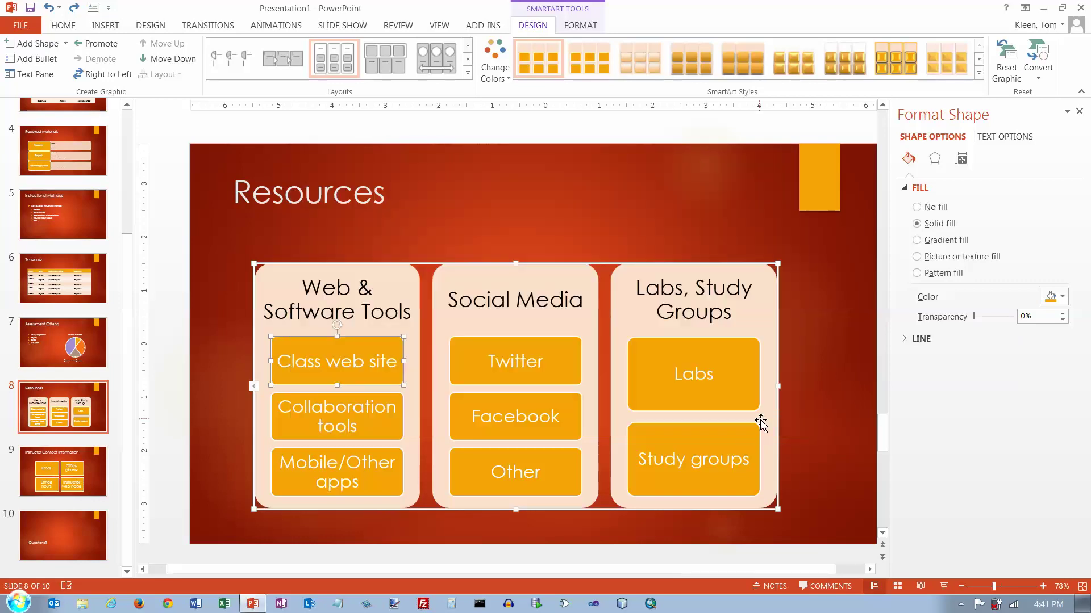
left_click(255, 387)
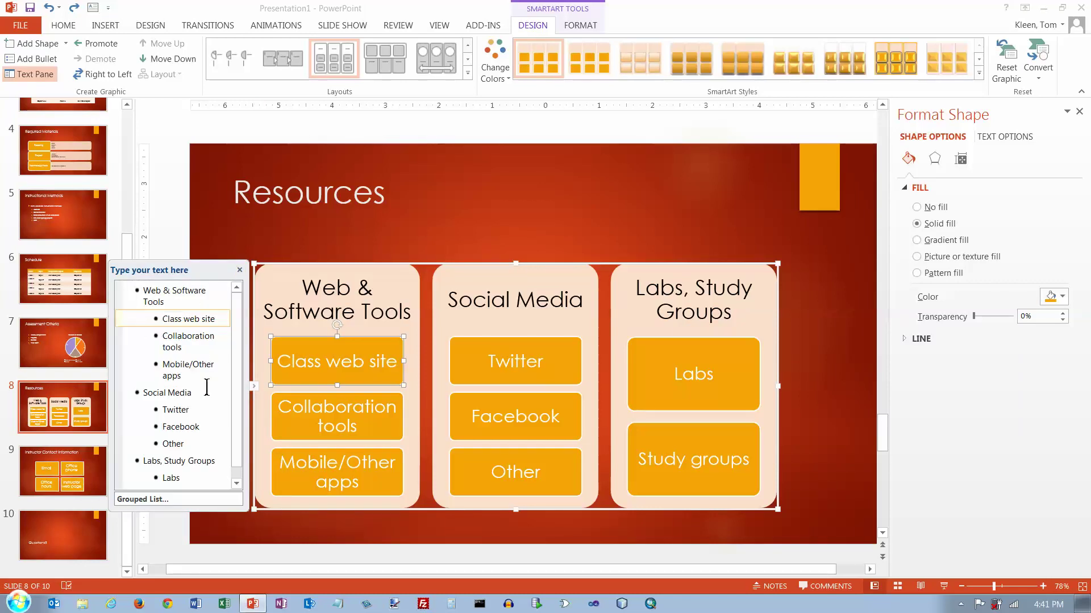
left_click(240, 271)
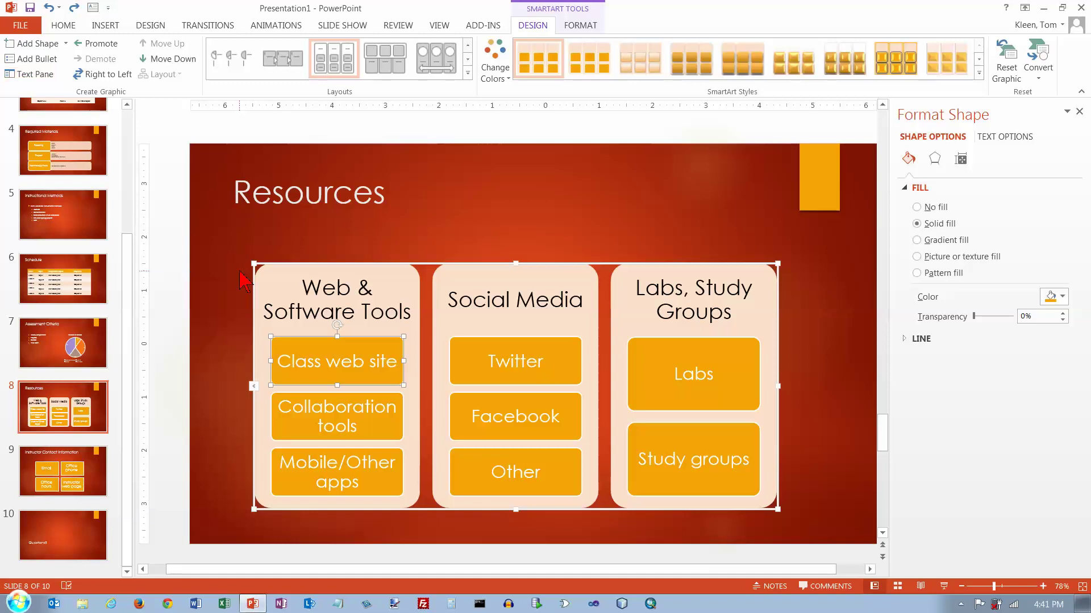
Step: Apply the first Colorful scheme from Change Colors to the Resources SmartArt
left_click(509, 83)
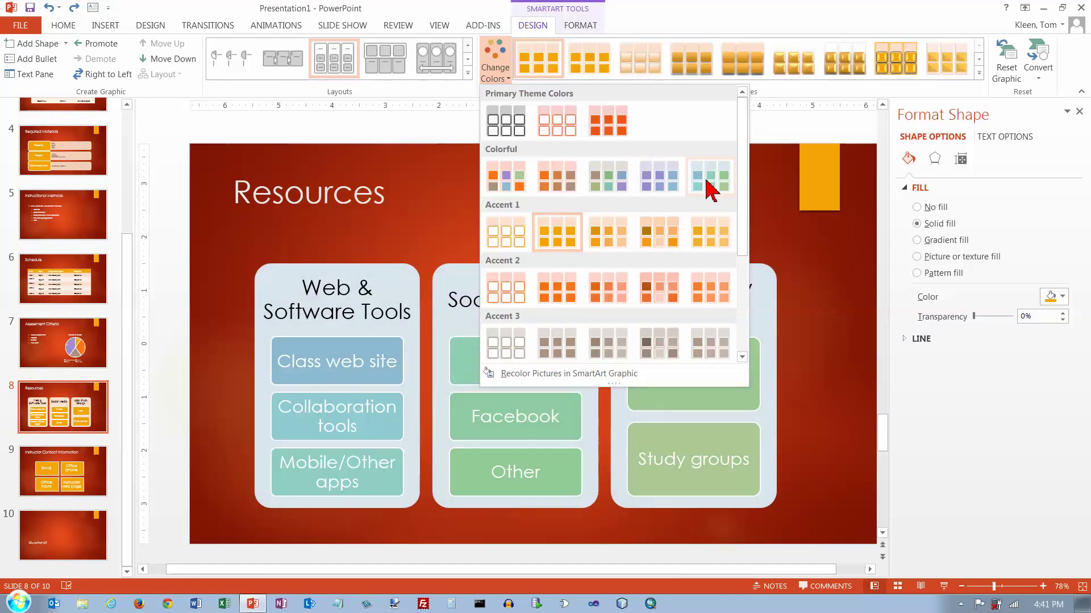
mouse_move(739, 199)
left_mouse_down()
mouse_move(738, 316)
mouse_move(730, 152)
left_mouse_up()
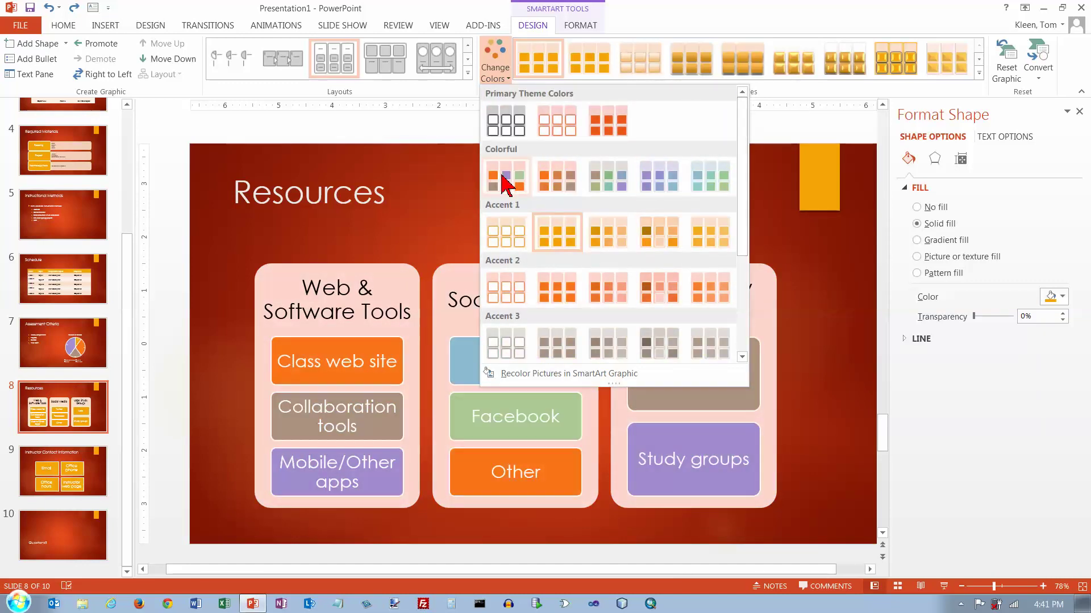
left_click(505, 180)
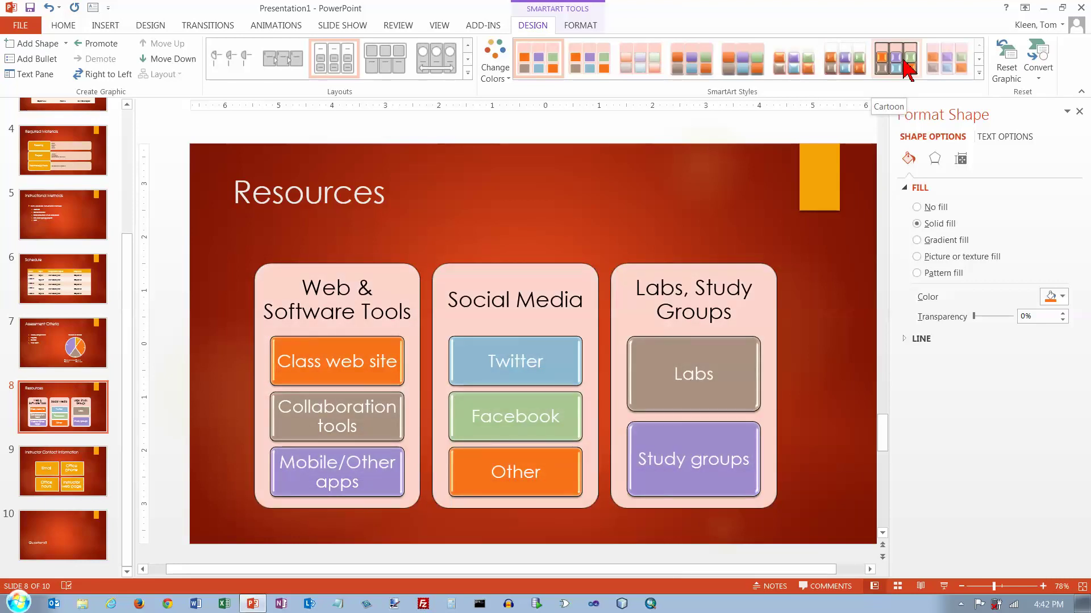
Step: Apply the Cartoon SmartArt style to the Resources graphic from the full styles gallery
left_click(978, 74)
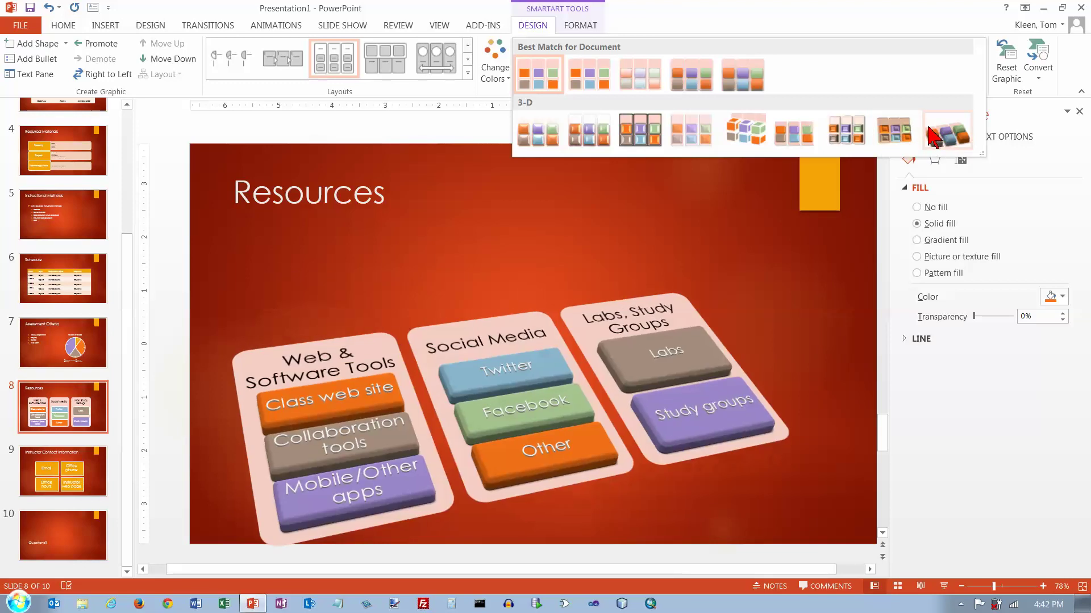
left_click(635, 136)
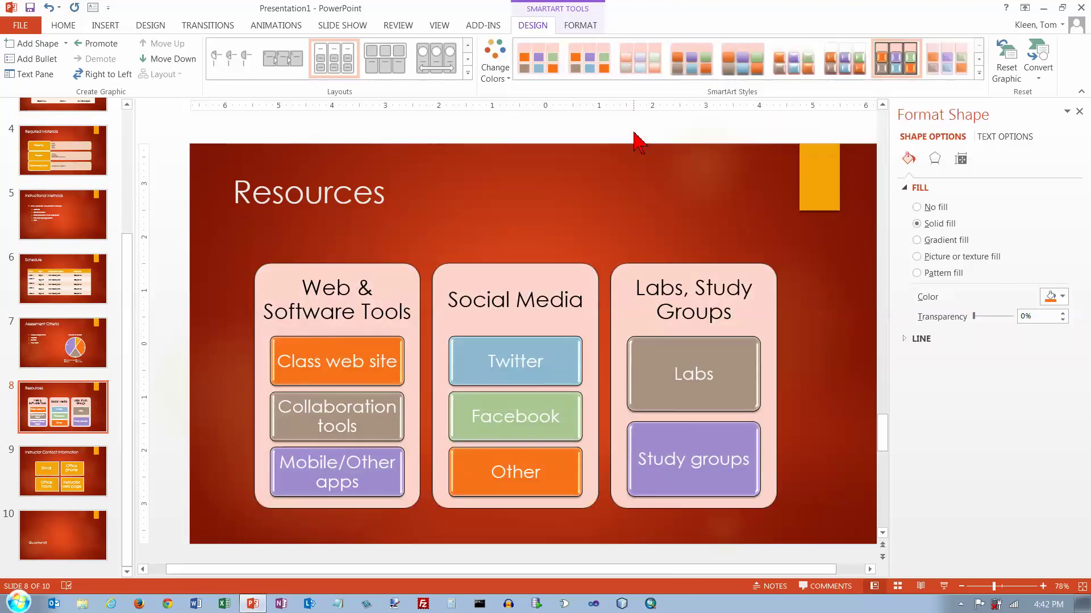
Step: Select the Web & Software Tools column and expand the Shape Styles gallery on Format
left_click(579, 25)
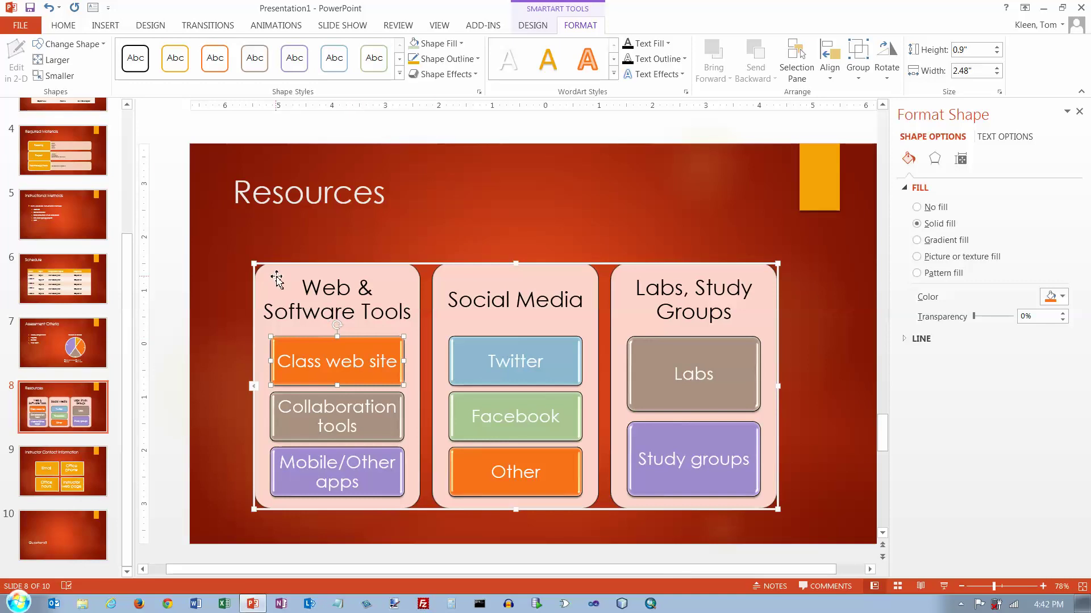
left_click(429, 270)
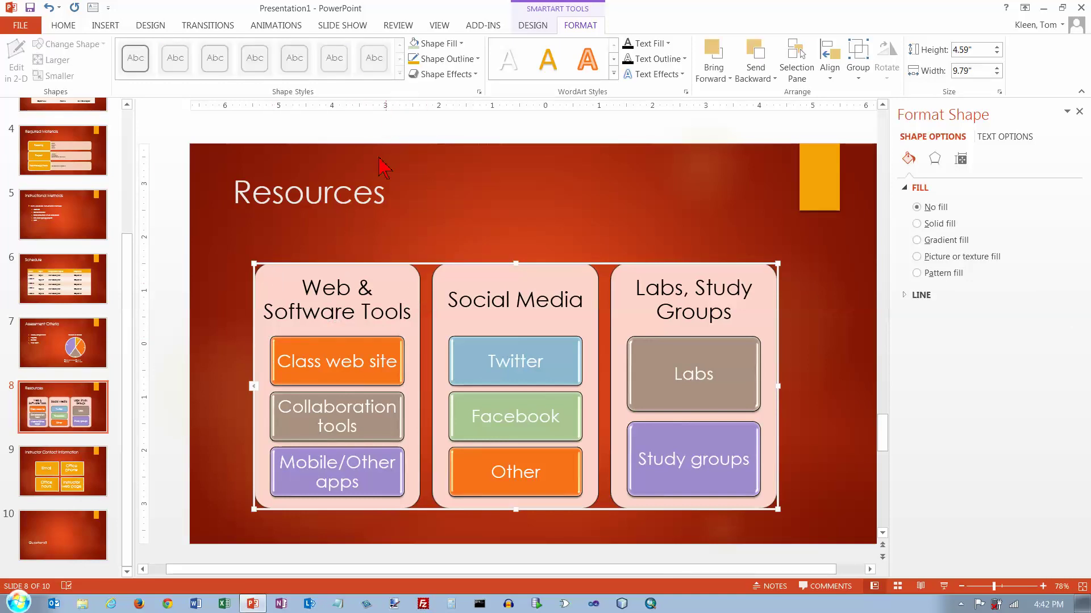
left_click(359, 286)
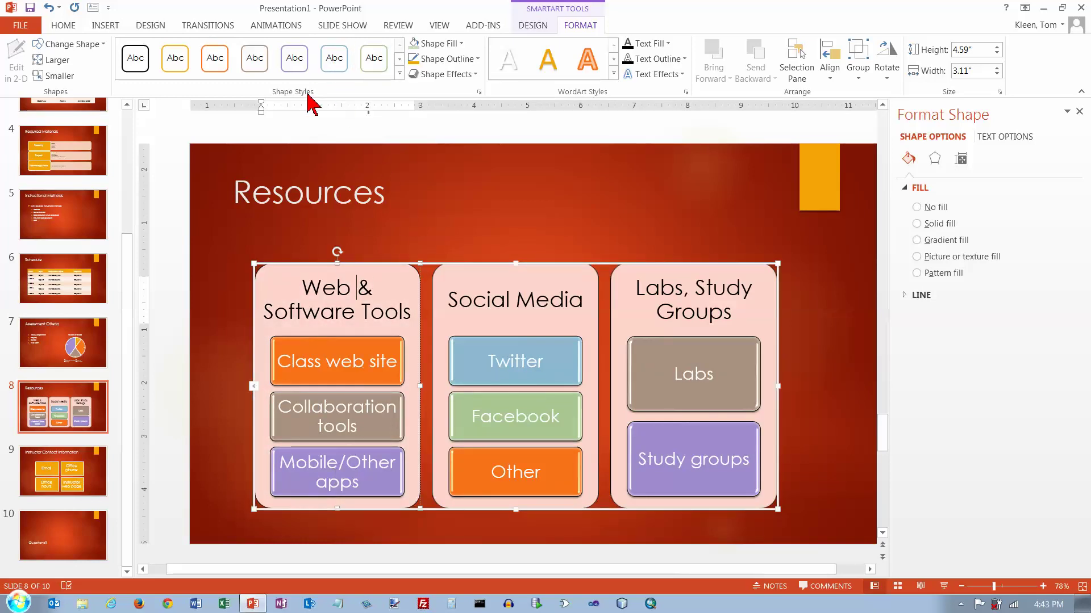
left_click(400, 75)
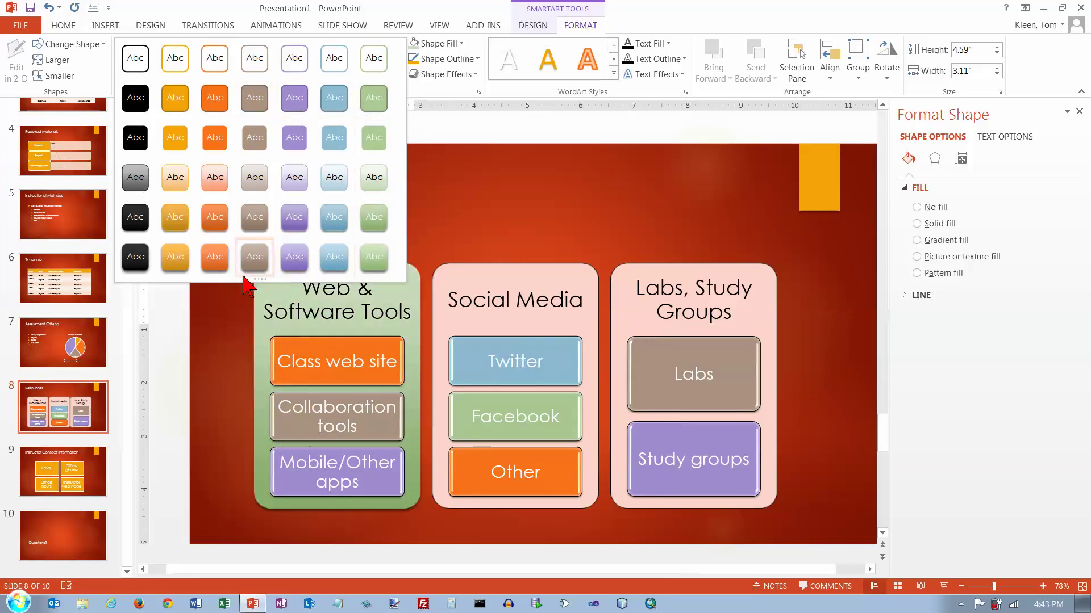
Step: Dismiss Shape Styles and browse Shape Fill textures without changing the pale pink column fill
left_click(467, 195)
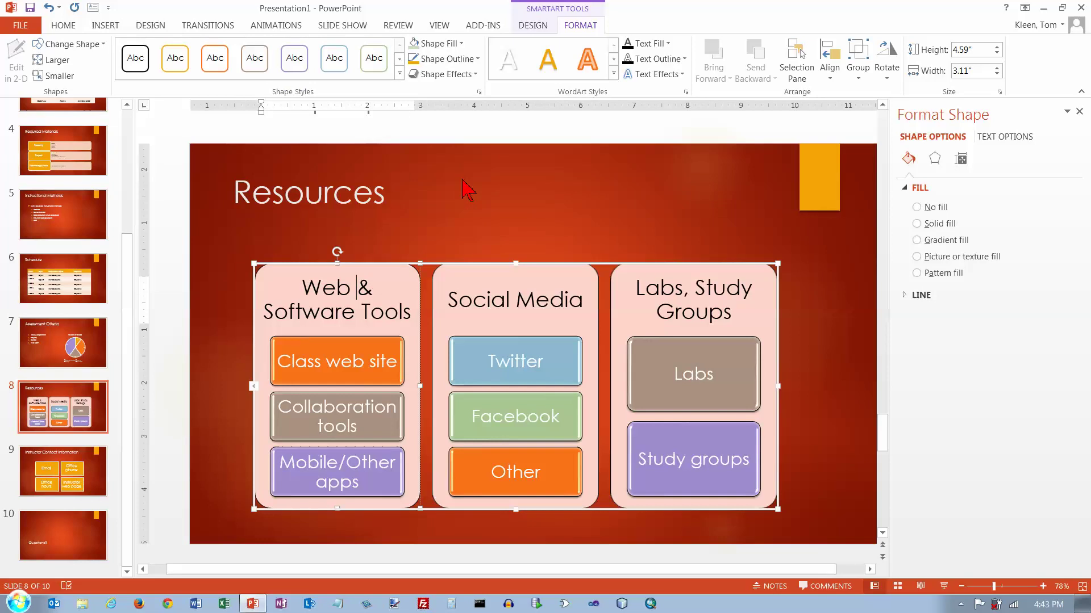
left_click(463, 43)
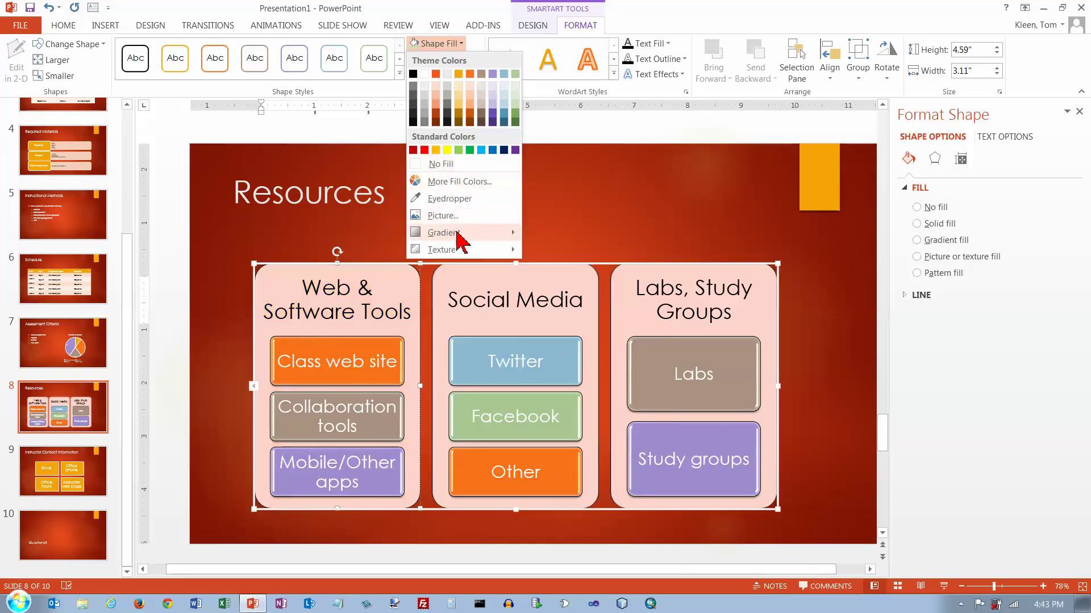
mouse_move(441, 249)
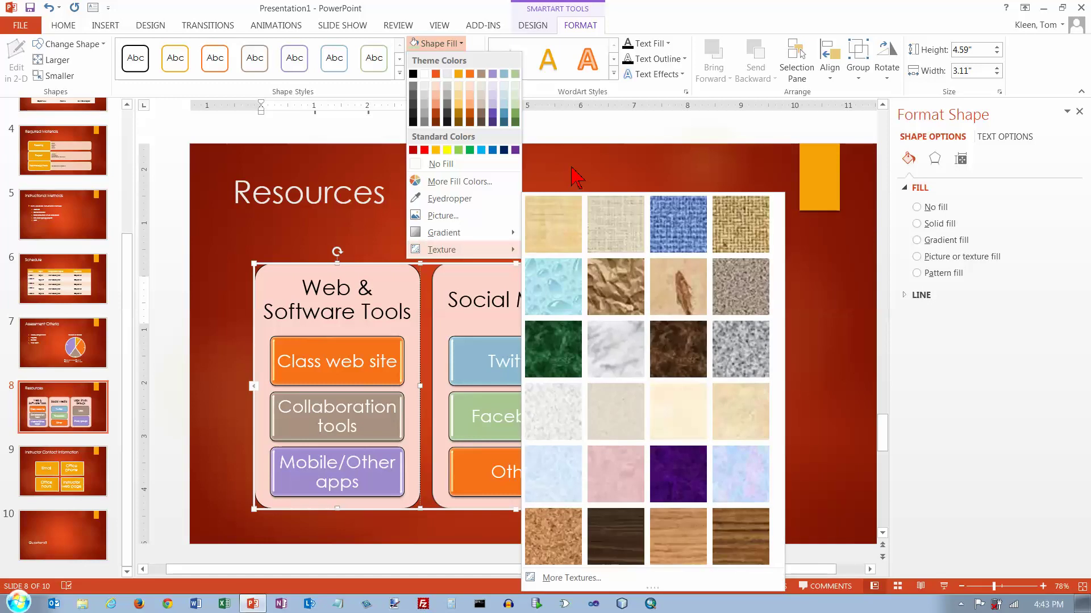
left_click(573, 177)
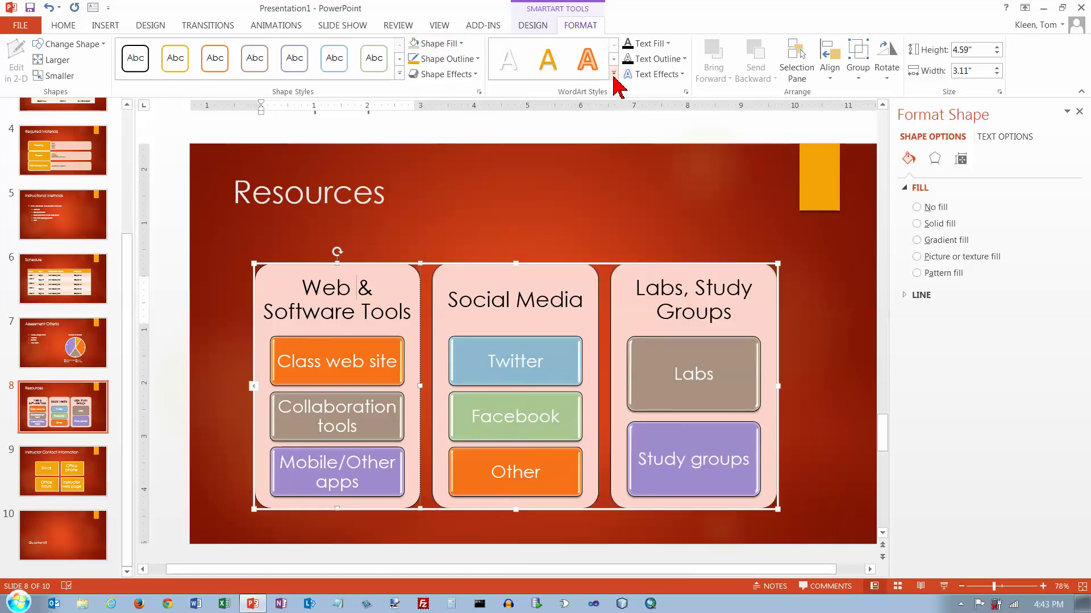
left_click_drag(411, 315, 278, 287)
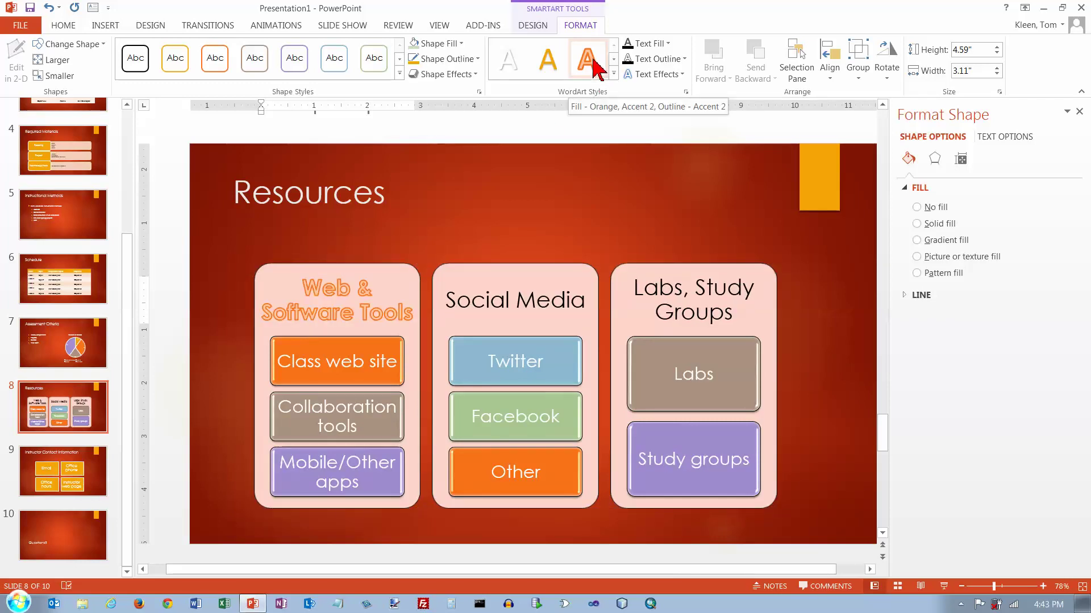
left_click(612, 74)
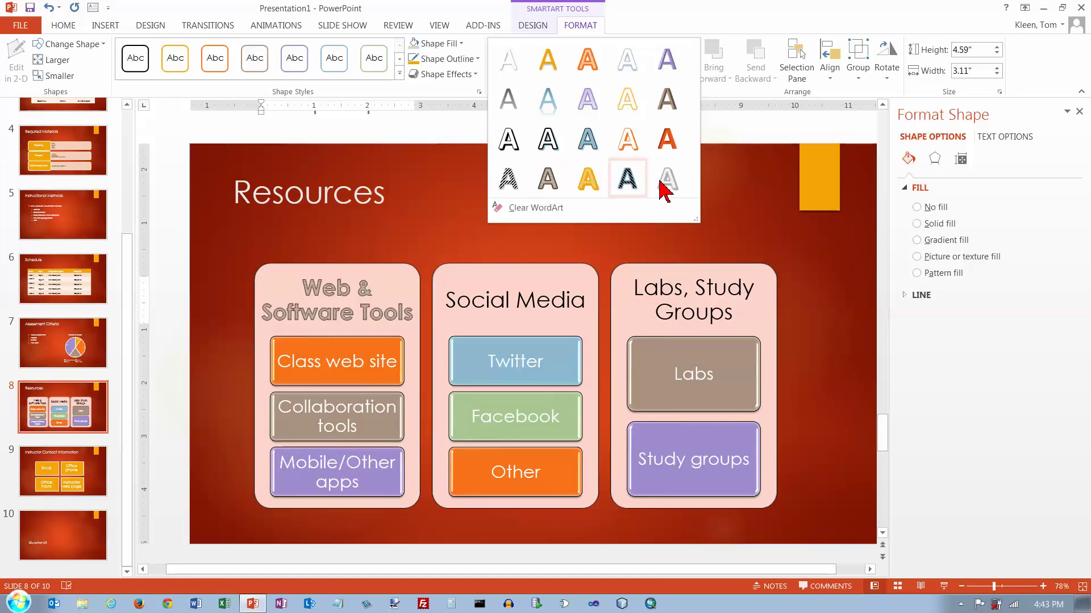
left_click(723, 190)
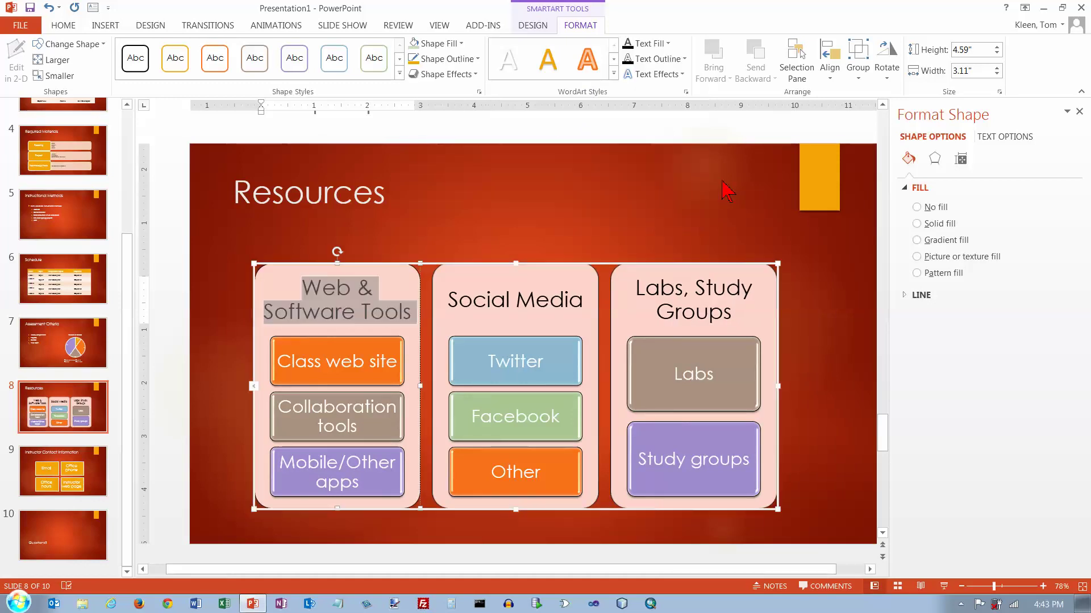